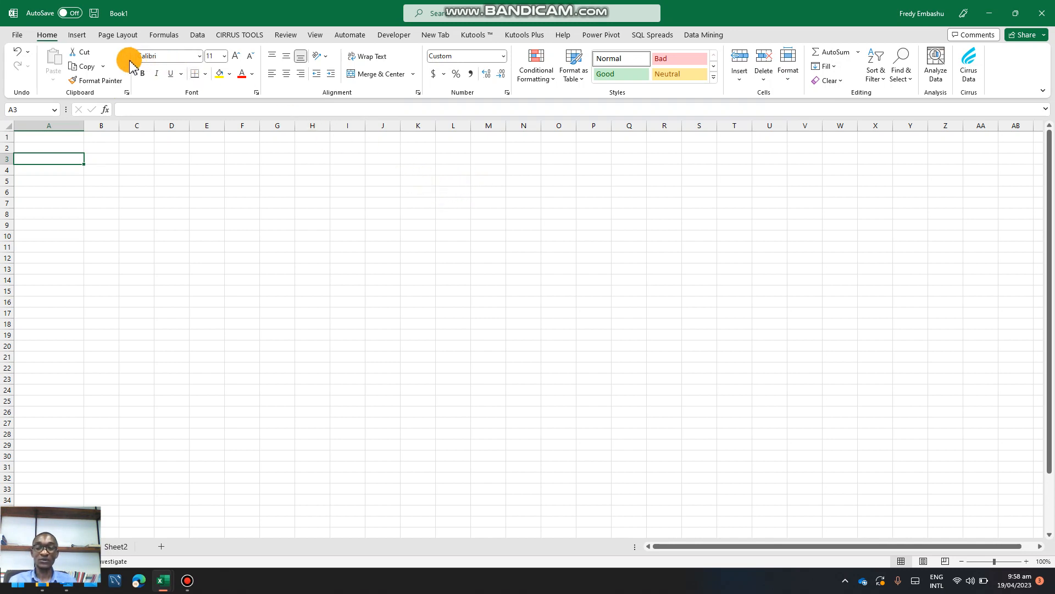
Step: Find the Cirrus Data add-in in the Office Add-ins store by searching "cirrus" and add it, accepting its license terms
{"action": "left_click", "coordinate": [83, 37]}
{"action": "left_click", "coordinate": [301, 57]}
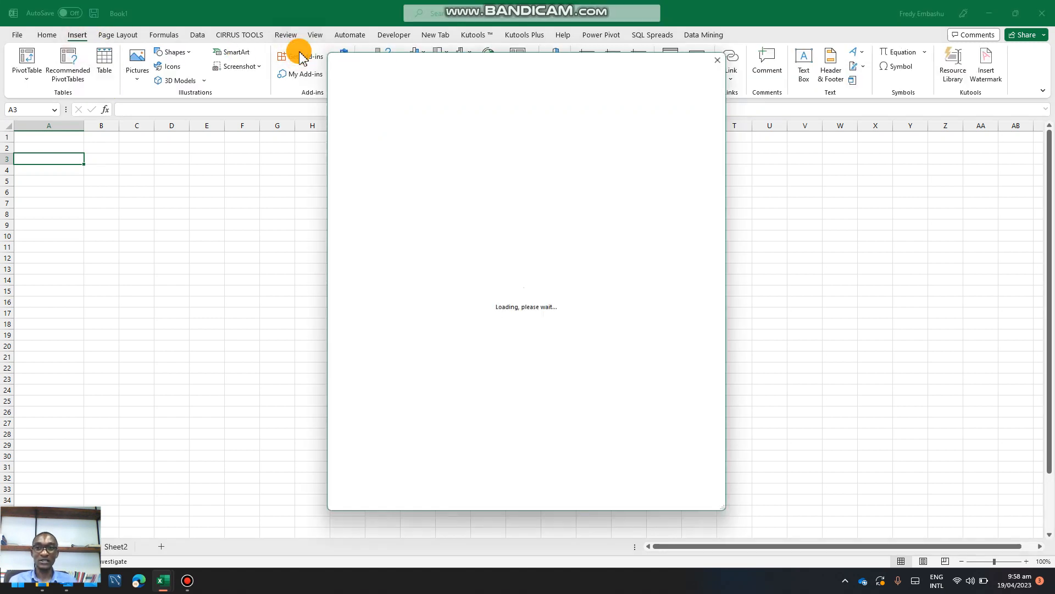
{"action": "left_click", "coordinate": [392, 136]}
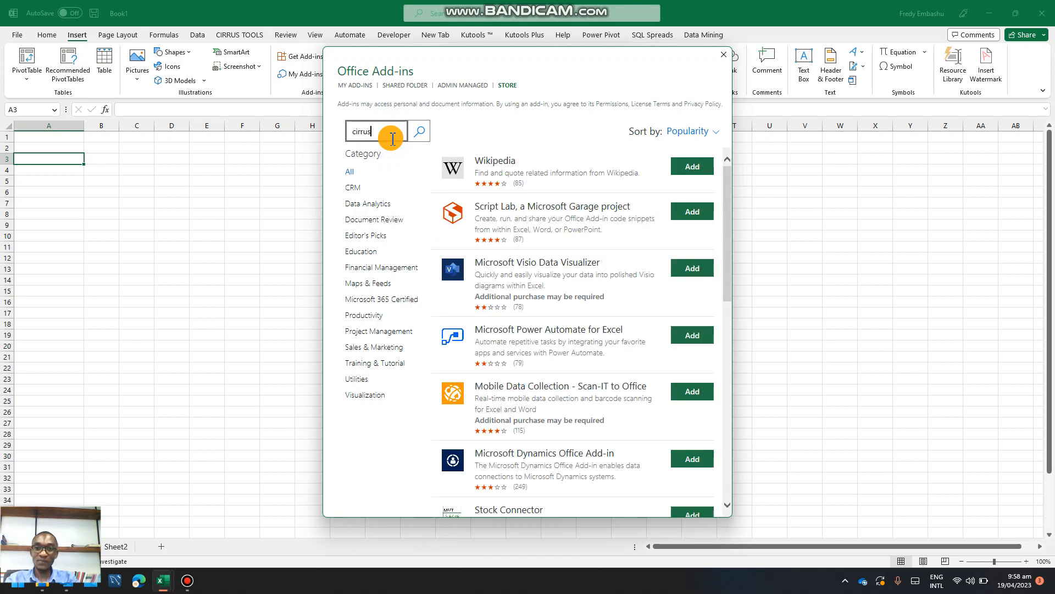
{"action": "key", "text": "Return"}
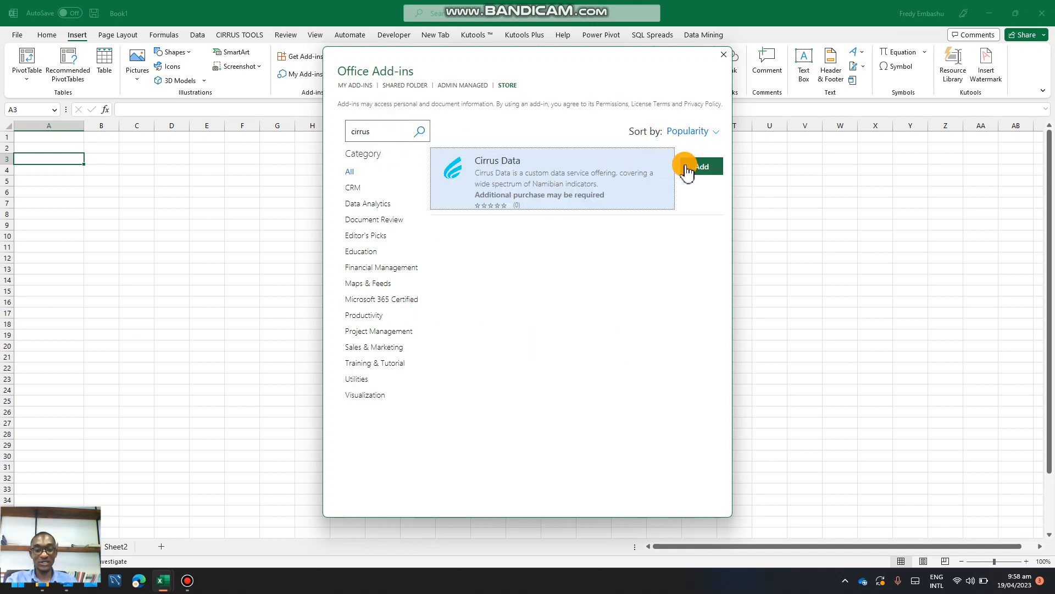
{"action": "left_click", "coordinate": [709, 167]}
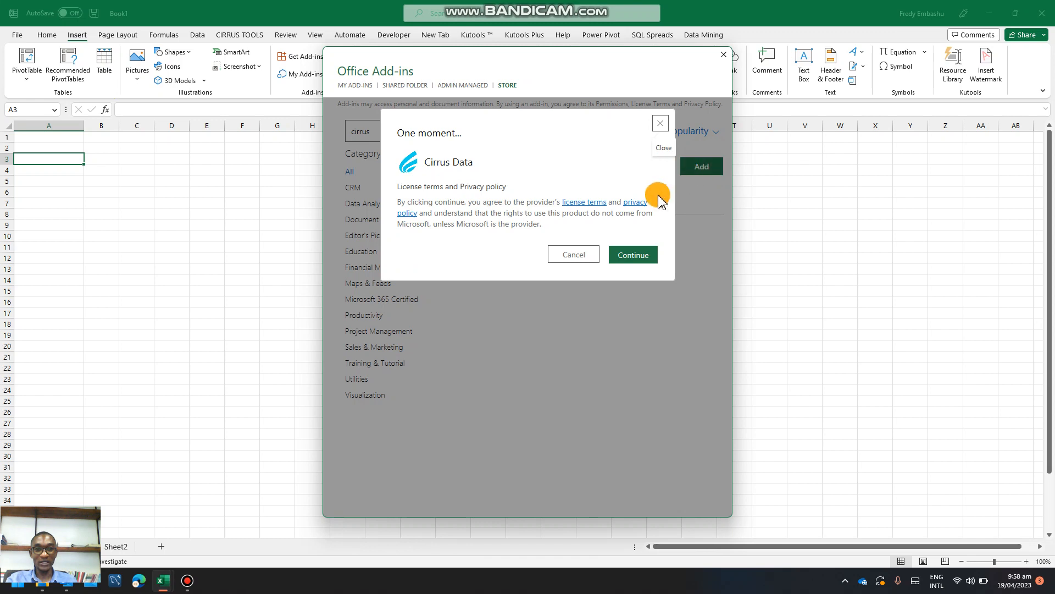
{"action": "left_click", "coordinate": [631, 255]}
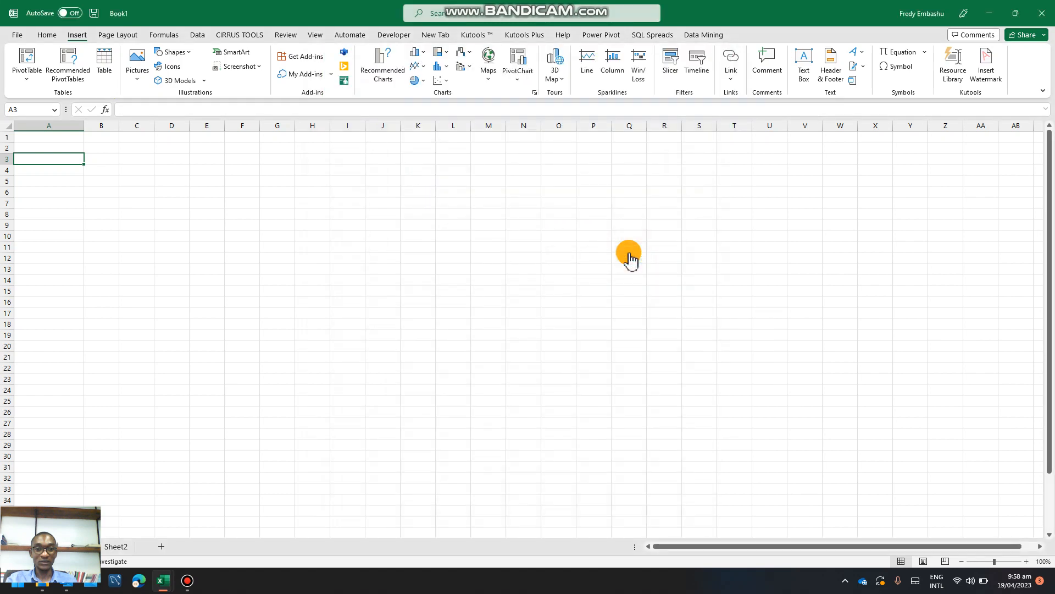
Step: Open the Cirrus Data add-in and sign in with the account email and password
{"action": "left_click", "coordinate": [44, 35]}
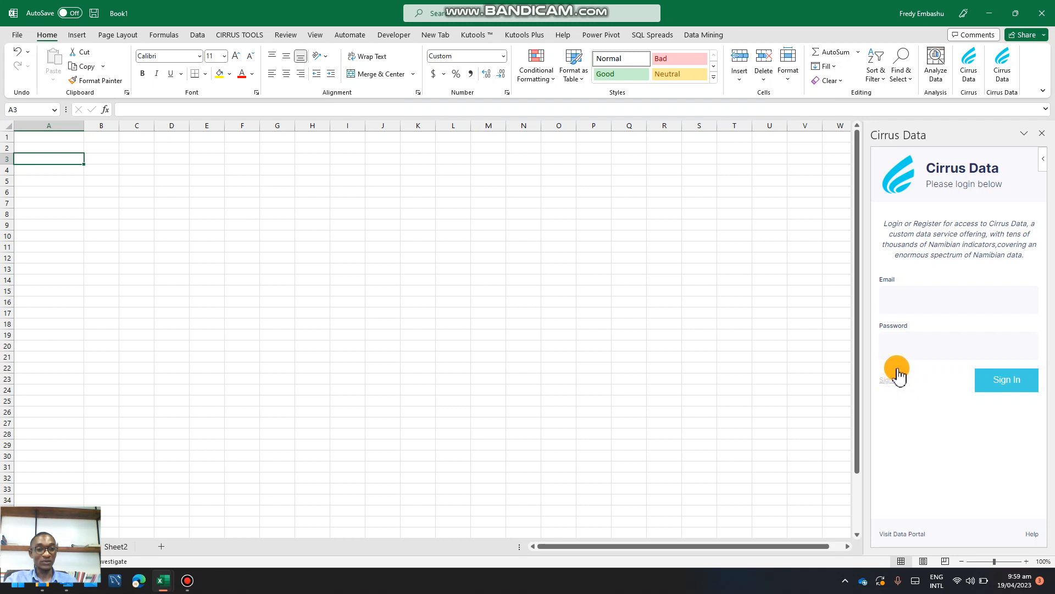
{"action": "left_click", "coordinate": [901, 293]}
{"action": "left_click", "coordinate": [904, 341]}
{"action": "left_click", "coordinate": [902, 336]}
{"action": "type", "text": "•"}
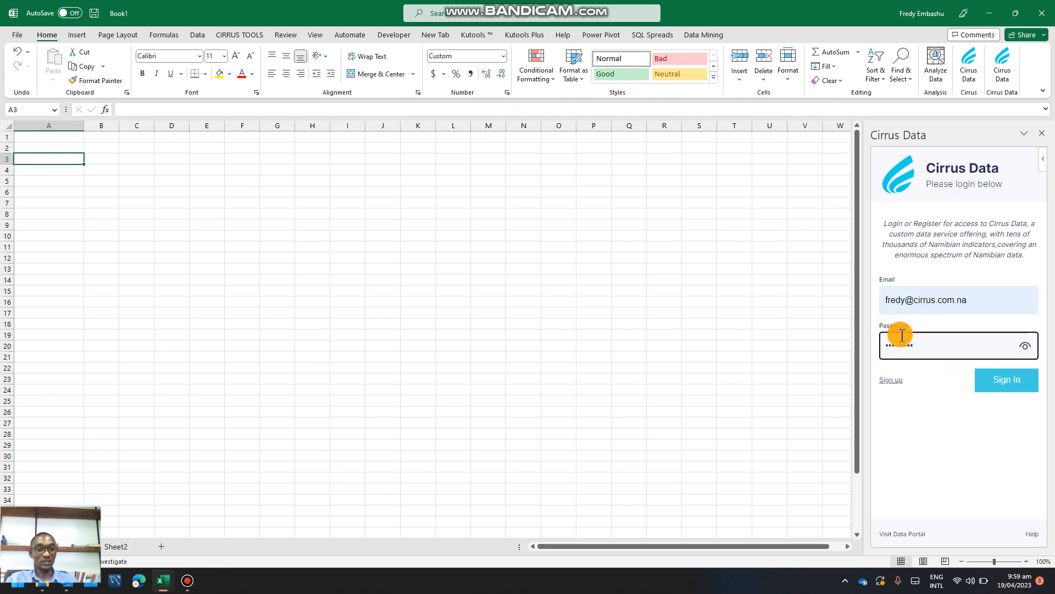
{"action": "key", "text": "Return"}
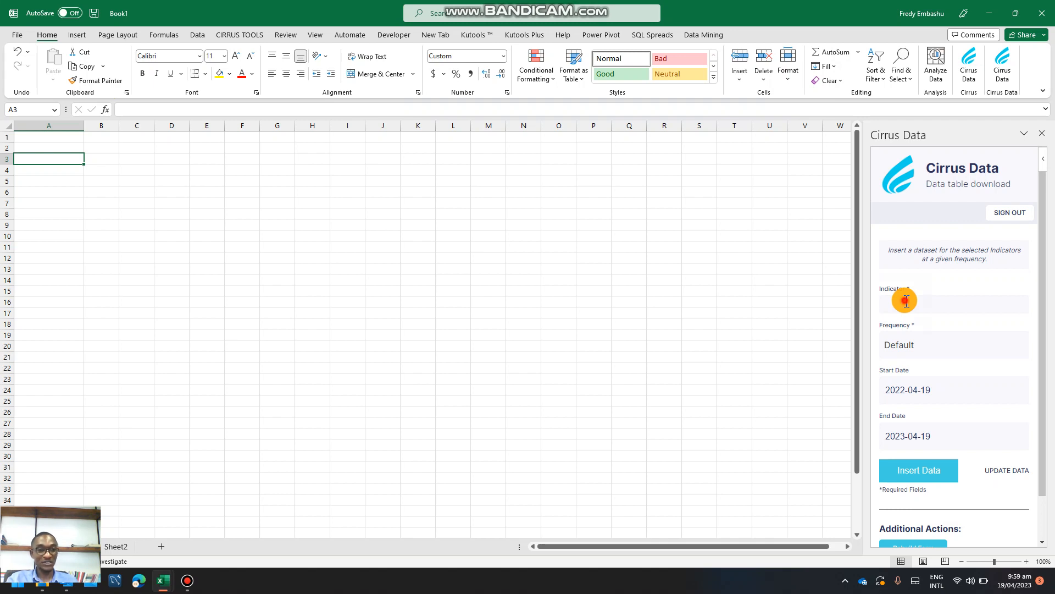
Step: Try to look up an indicator by entering "A" in the Indicator field of the Cirrus Data form
{"action": "left_click", "coordinate": [906, 300]}
{"action": "type", "text": "A"}
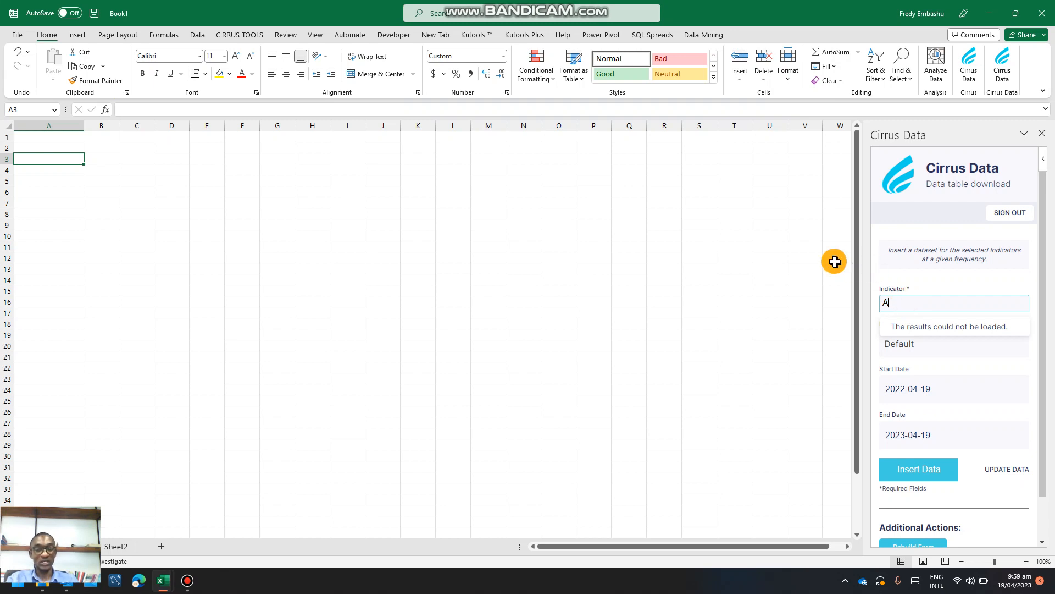
{"action": "left_click", "coordinate": [455, 449]}
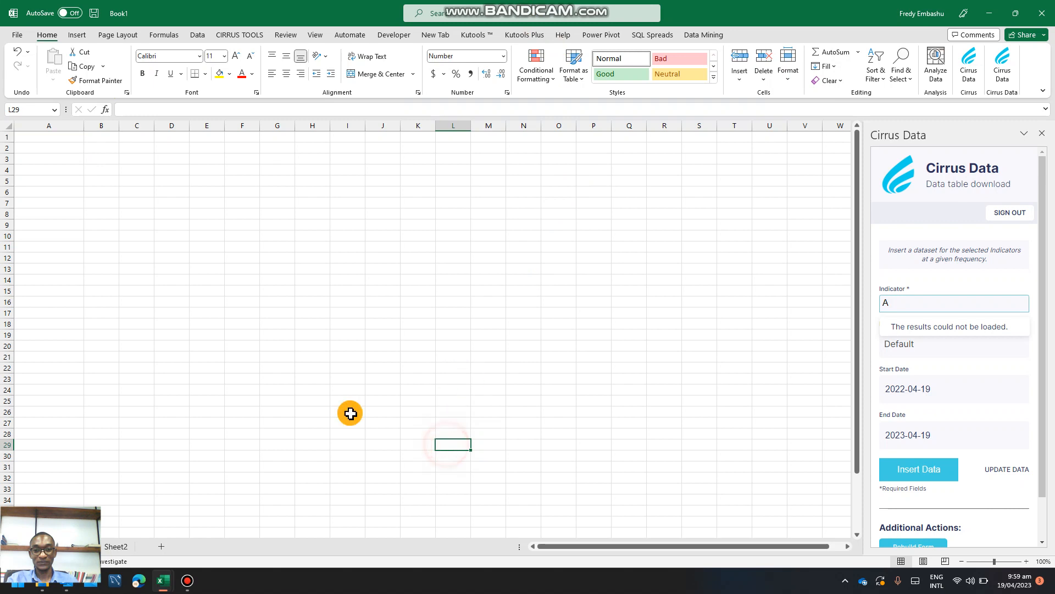
{"action": "left_click", "coordinate": [188, 580]}
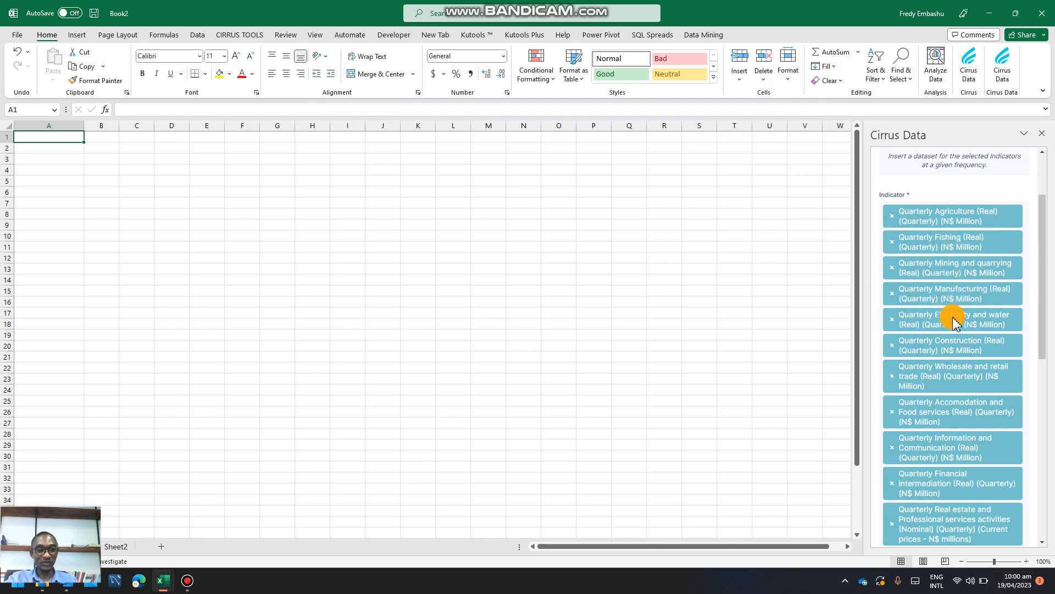
Step: Review the selected quarterly indicators in the Cirrus Data form and set the end date to 2020-12-31
{"action": "scroll", "coordinate": [960, 362], "scroll_direction": "down", "scroll_amount": 4}
{"action": "scroll", "coordinate": [961, 379], "scroll_direction": "down", "scroll_amount": 2}
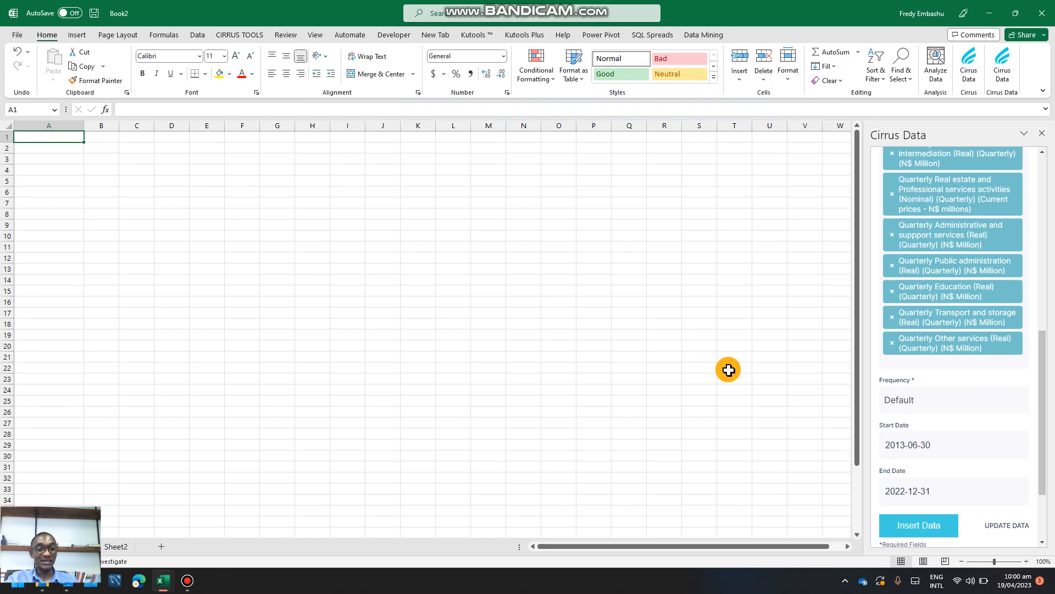
{"action": "scroll", "coordinate": [910, 391], "scroll_direction": "down", "scroll_amount": 1}
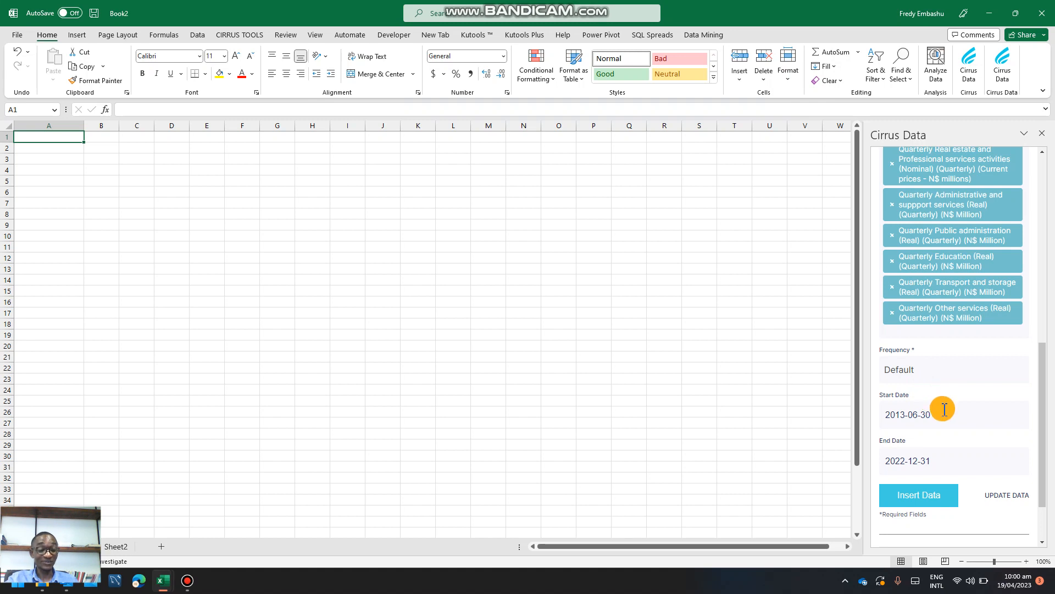
{"action": "scroll", "coordinate": [945, 406], "scroll_direction": "down", "scroll_amount": 1}
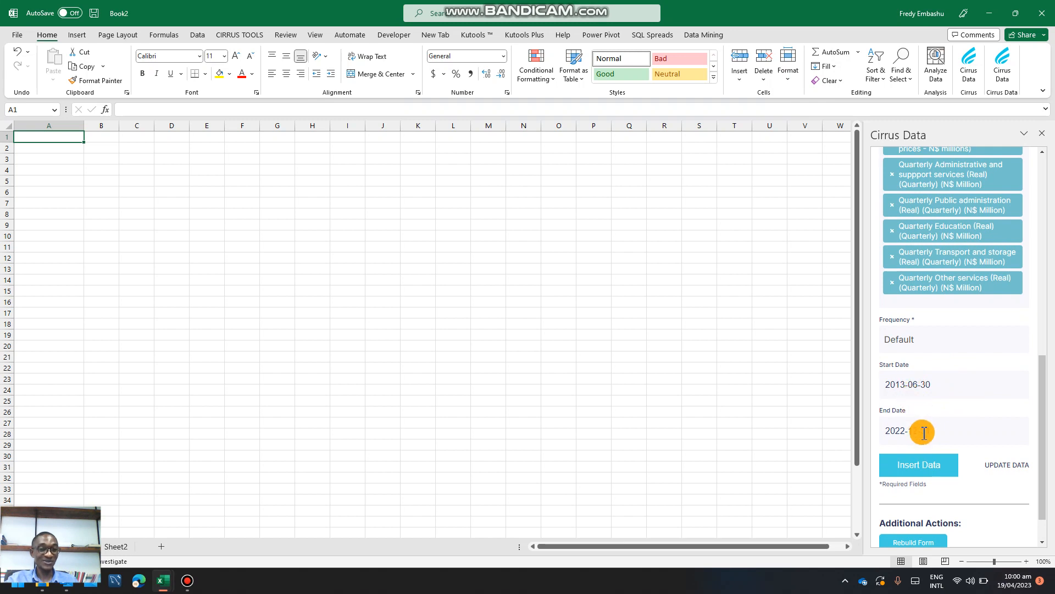
{"action": "left_click", "coordinate": [906, 431]}
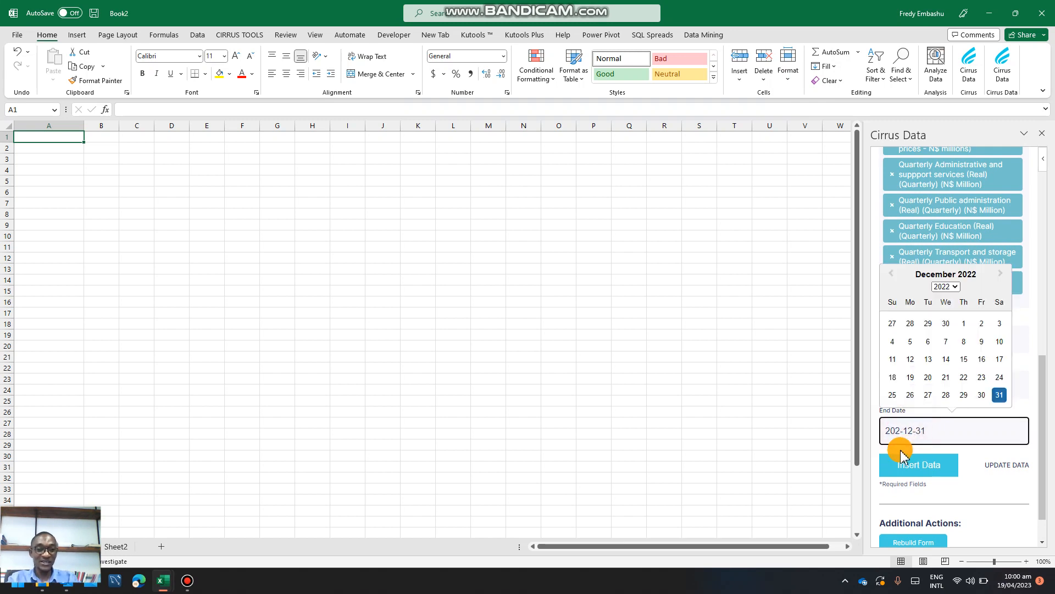
{"action": "type", "text": "0"}
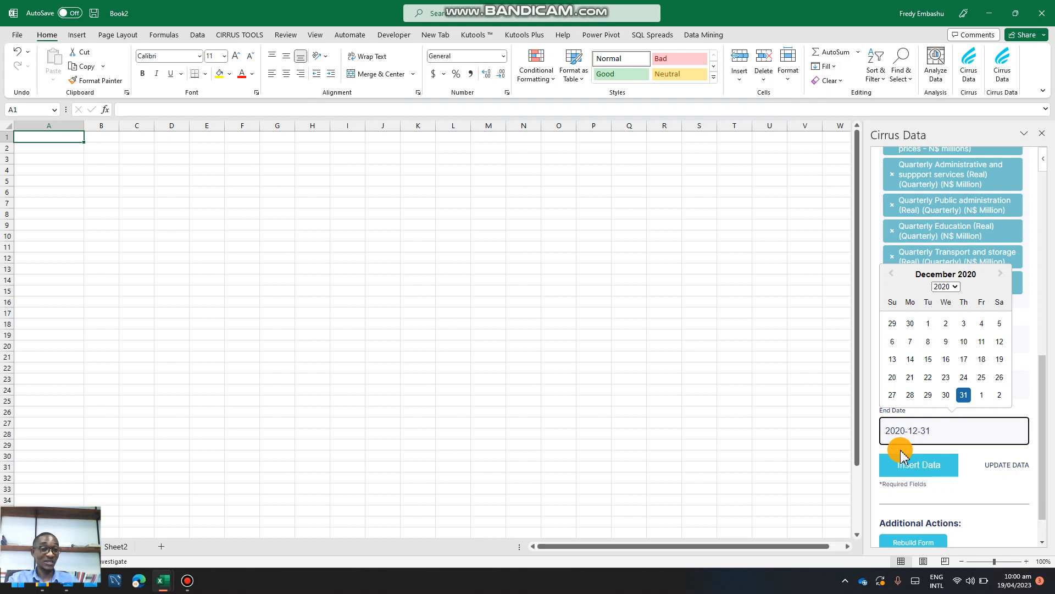
{"action": "left_click", "coordinate": [1028, 411]}
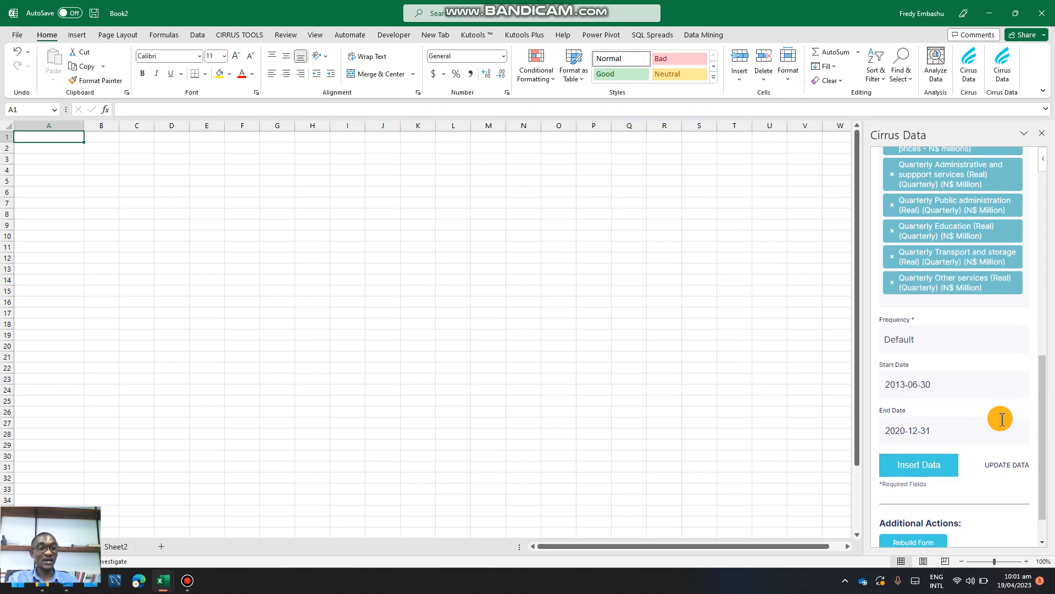
Step: Insert the dataset for the selected quarterly indicators into the sheet starting at cell A1
{"action": "scroll", "coordinate": [1002, 419], "scroll_direction": "down", "scroll_amount": 1}
{"action": "scroll", "coordinate": [1002, 419], "scroll_direction": "down", "scroll_amount": 1}
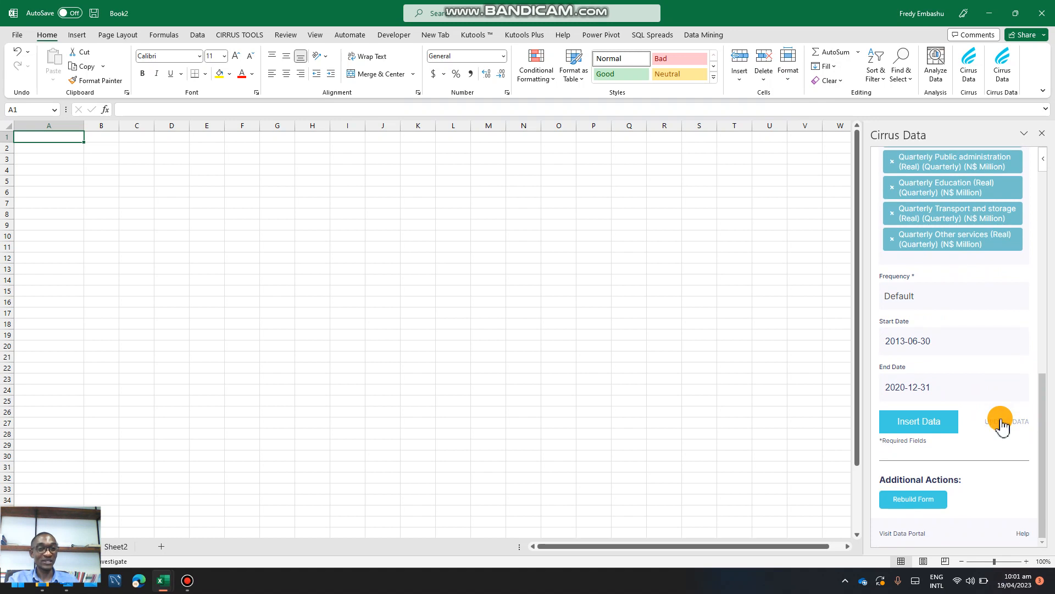
{"action": "scroll", "coordinate": [938, 376], "scroll_direction": "up", "scroll_amount": 5}
{"action": "scroll", "coordinate": [938, 380], "scroll_direction": "down", "scroll_amount": 5}
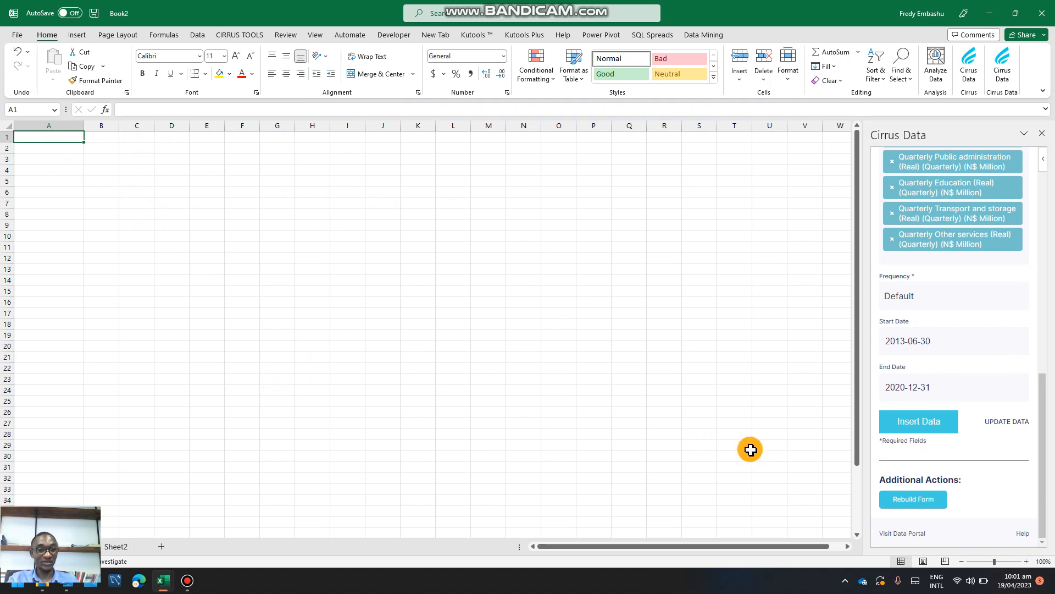
{"action": "left_click", "coordinate": [906, 432]}
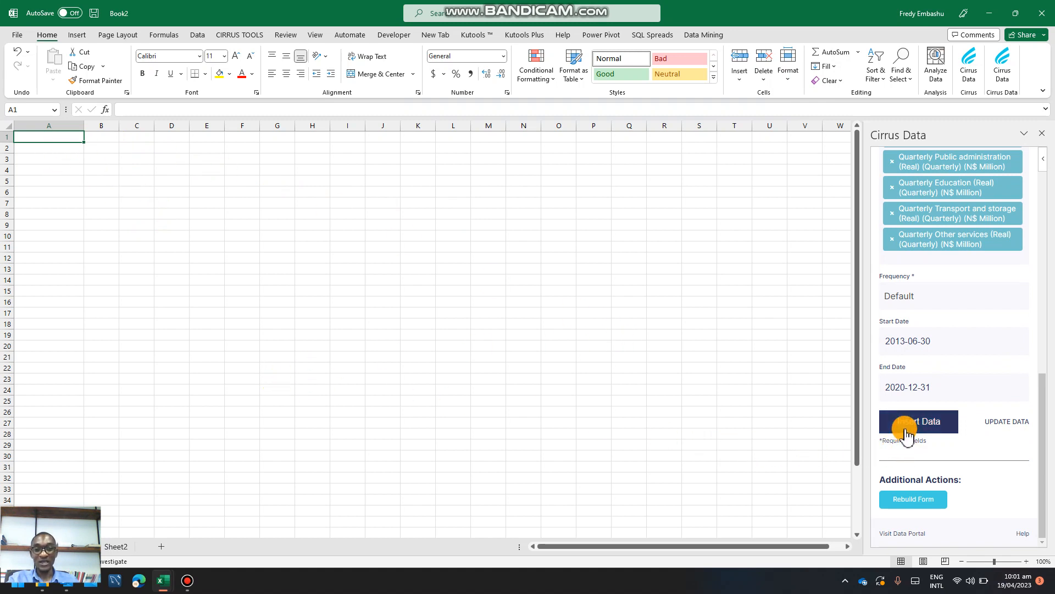
{"action": "left_click", "coordinate": [907, 421]}
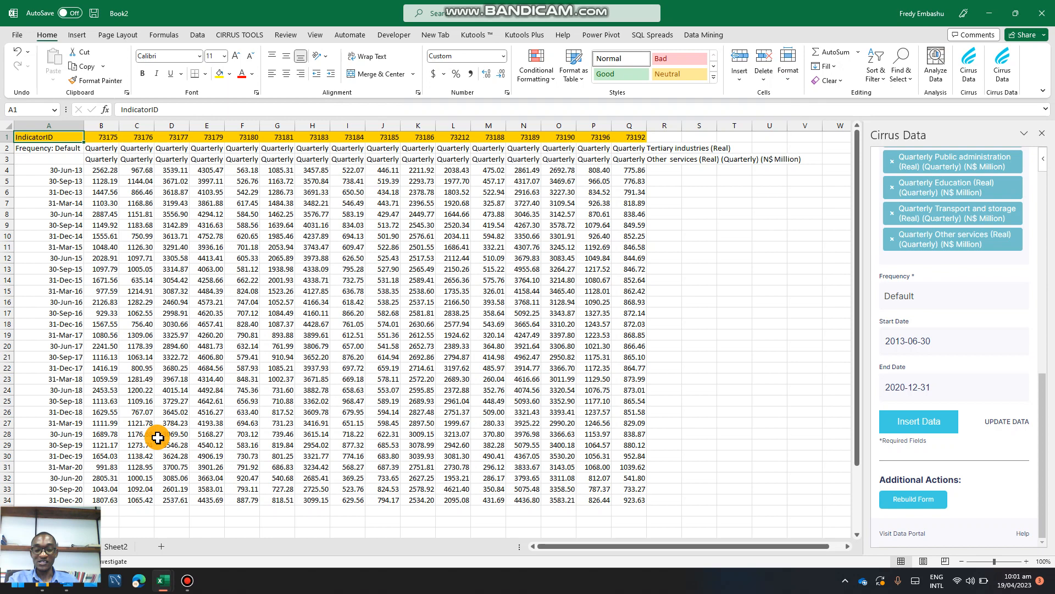
Step: Extend the quarter-end dates in column A through 31-Dec-22 in row 42 and clear the surplus dates beneath
{"action": "left_click_drag", "start_coordinate": [68, 477], "coordinate": [62, 496]}
{"action": "scroll", "coordinate": [73, 493], "scroll_direction": "down", "scroll_amount": 3}
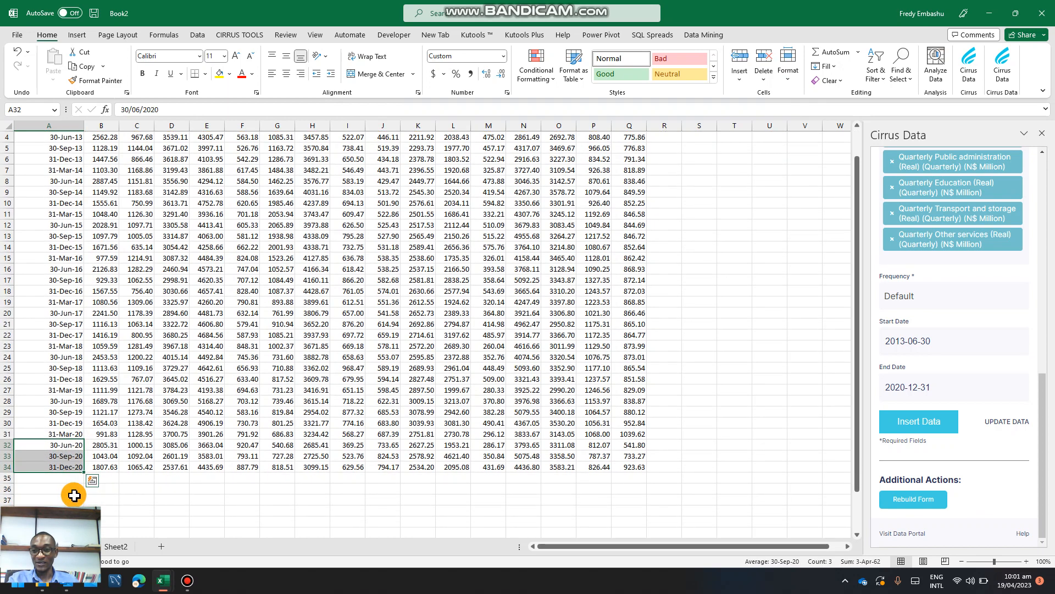
{"action": "left_click_drag", "start_coordinate": [84, 414], "coordinate": [65, 500]}
{"action": "key", "text": "Delete"}
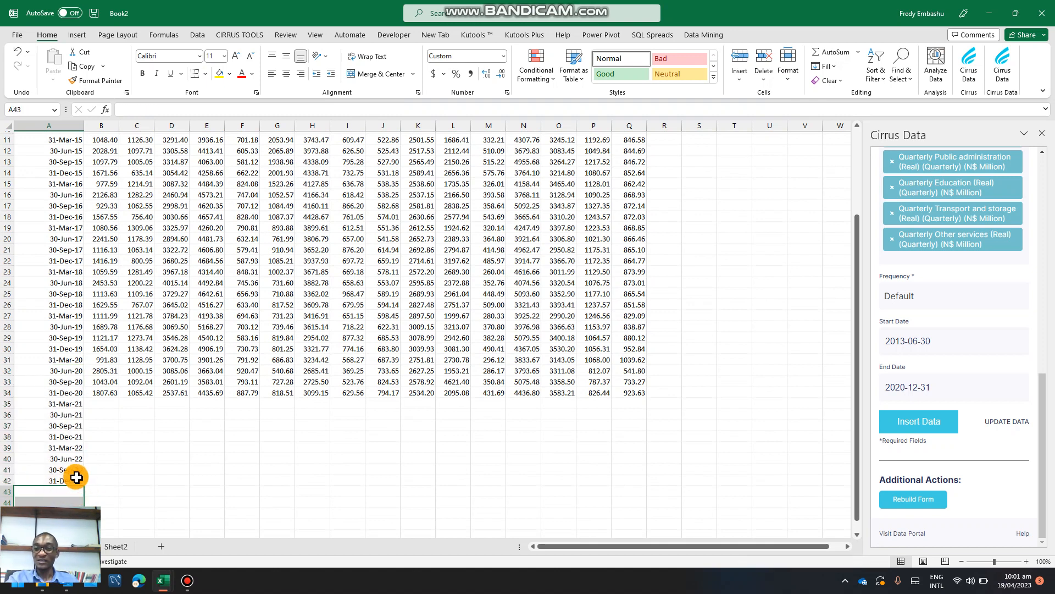
Step: Return from the last date in column A to the IndicatorID cell A1 at the start of the dataset
{"action": "left_click", "coordinate": [73, 480]}
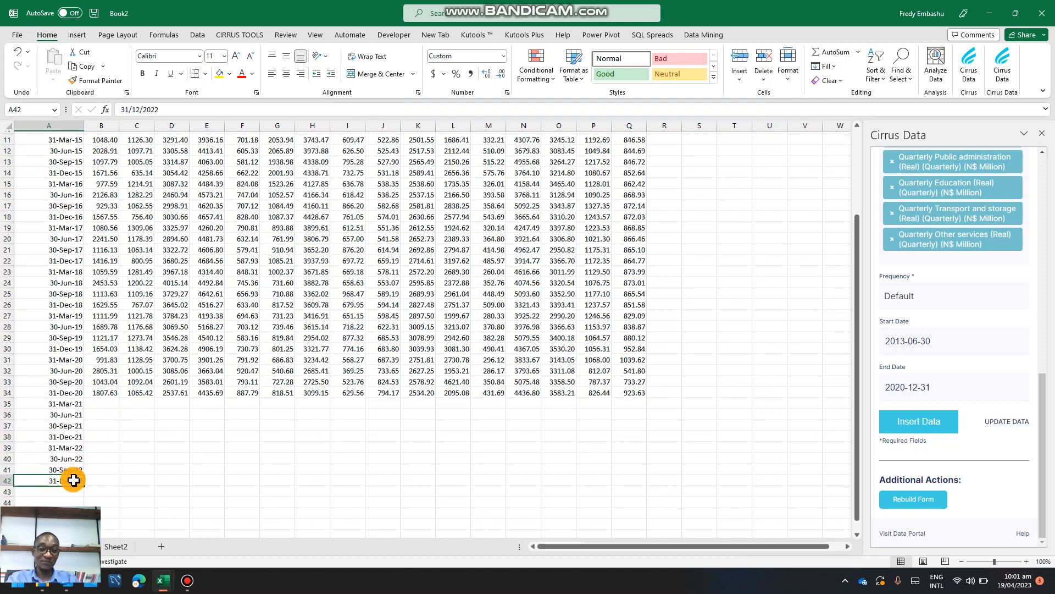
{"action": "key", "text": "ctrl+shift+Up"}
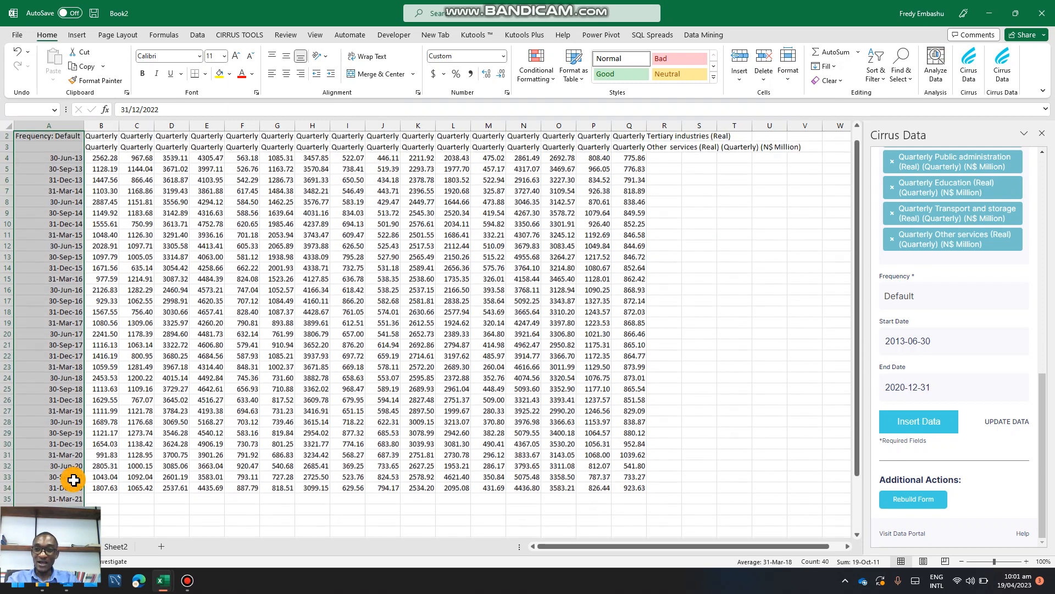
{"action": "key", "text": "Up"}
{"action": "key", "text": "Up"}
{"action": "key", "text": "Up"}
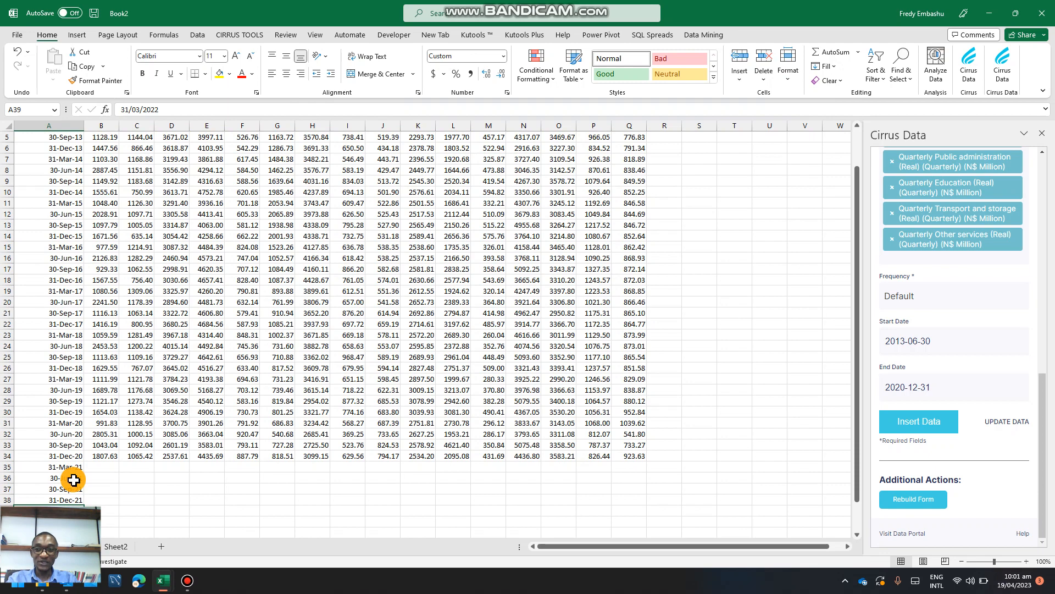
{"action": "key", "text": "ctrl+Up"}
{"action": "key", "text": "ctrl+Up"}
{"action": "key", "text": "ctrl+Up"}
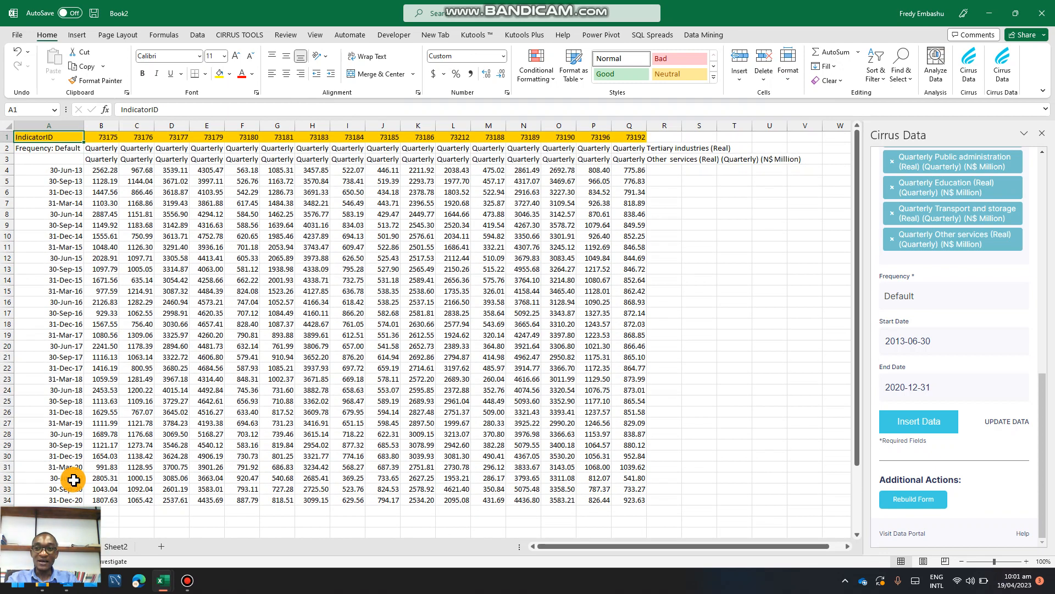
{"action": "key", "text": "Right"}
{"action": "key", "text": "Right"}
{"action": "key", "text": "Left"}
{"action": "key", "text": "Left"}
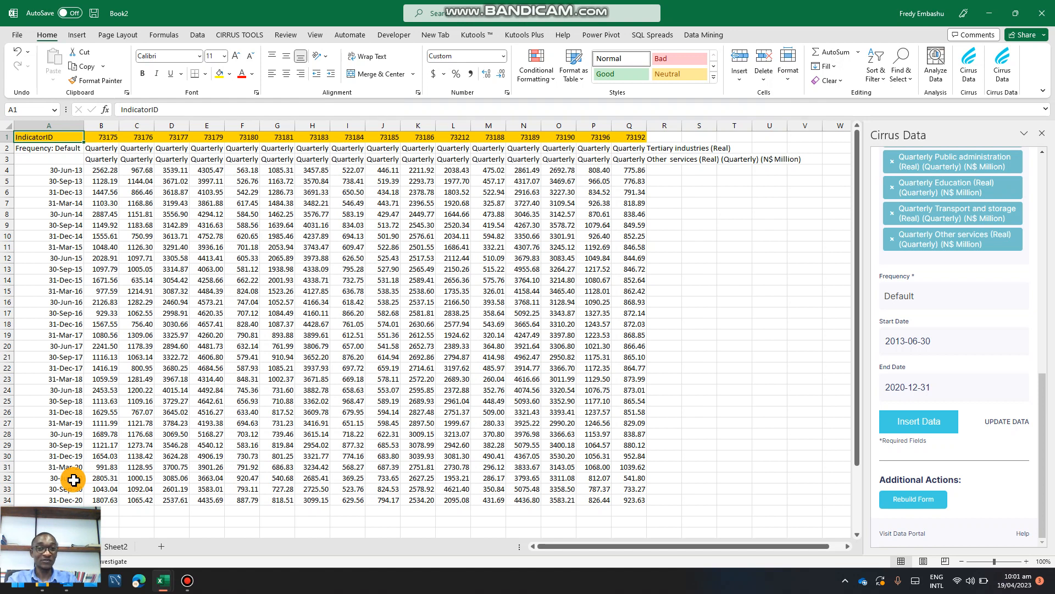
Step: Select the whole dataset A1:Q42, from the IndicatorID row through the added 31-Dec-22 row
{"action": "key", "text": "shift+Right"}
{"action": "key", "text": "shift+Right"}
{"action": "key", "text": "shift+Right"}
{"action": "key", "text": "shift+Right"}
{"action": "key", "text": "shift+Right"}
{"action": "key", "text": "shift+Right"}
{"action": "key", "text": "shift+Right"}
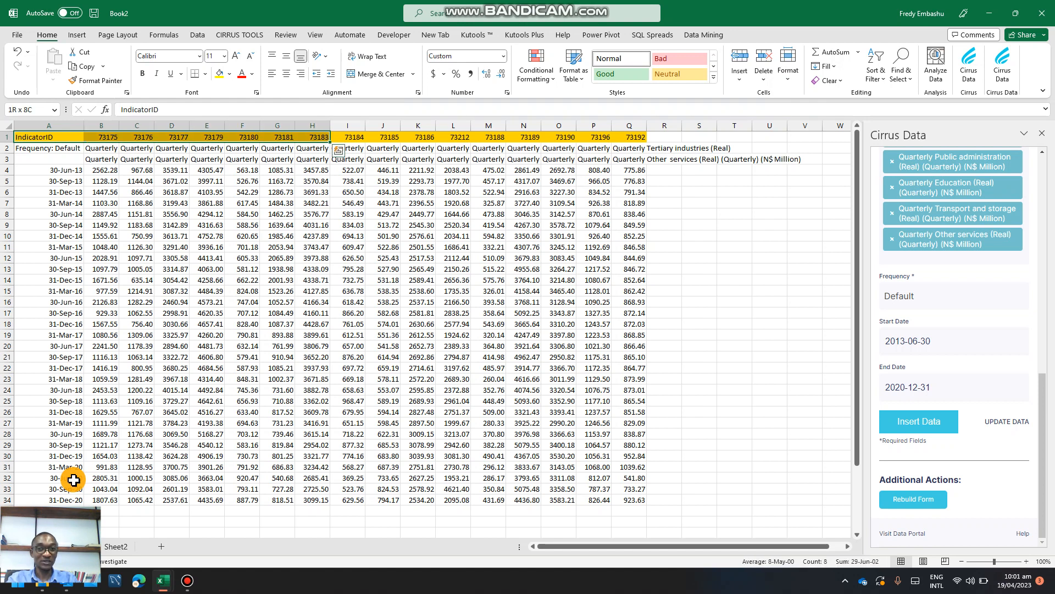
{"action": "key", "text": "shift+Right"}
{"action": "key", "text": "shift+Right"}
{"action": "key", "text": "shift+Right"}
{"action": "key", "text": "shift+Right"}
{"action": "key", "text": "shift+Right"}
{"action": "key", "text": "shift+Right"}
{"action": "key", "text": "shift+Right"}
{"action": "key", "text": "shift+Right"}
{"action": "key", "text": "shift+Right"}
{"action": "key", "text": "shift+Right"}
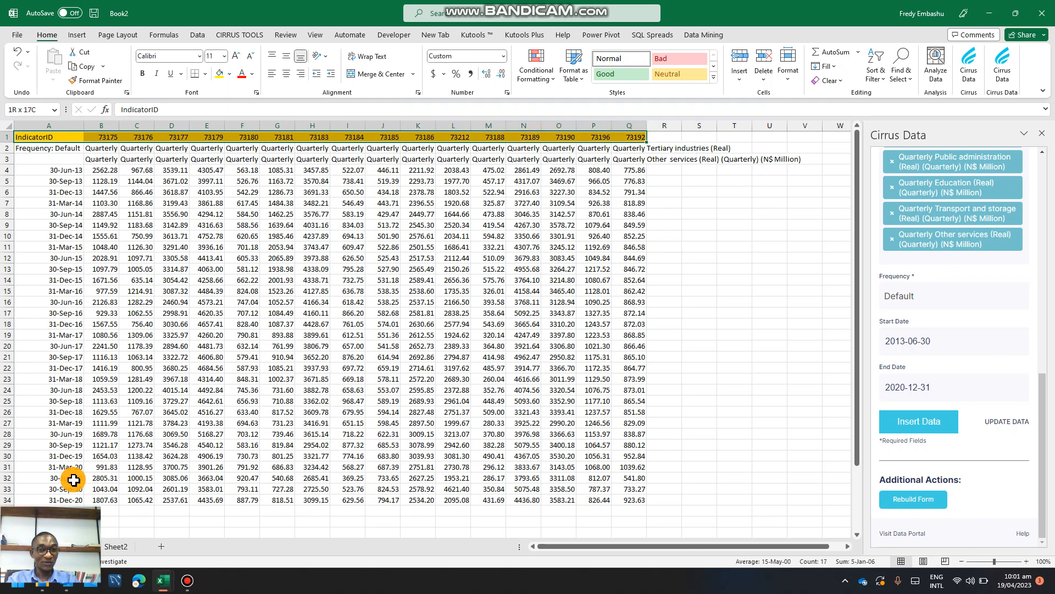
{"action": "key", "text": "ctrl+shift+Down"}
{"action": "key", "text": "ctrl+shift+Down"}
{"action": "key", "text": "ctrl+shift+Down"}
{"action": "key", "text": "ctrl+shift+Down"}
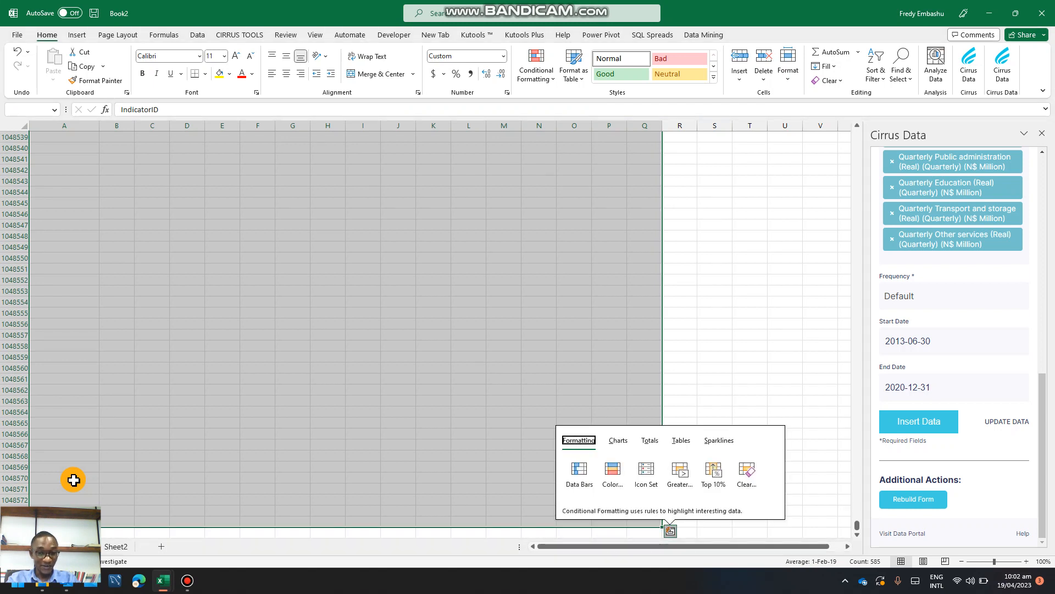
{"action": "key", "text": "Escape"}
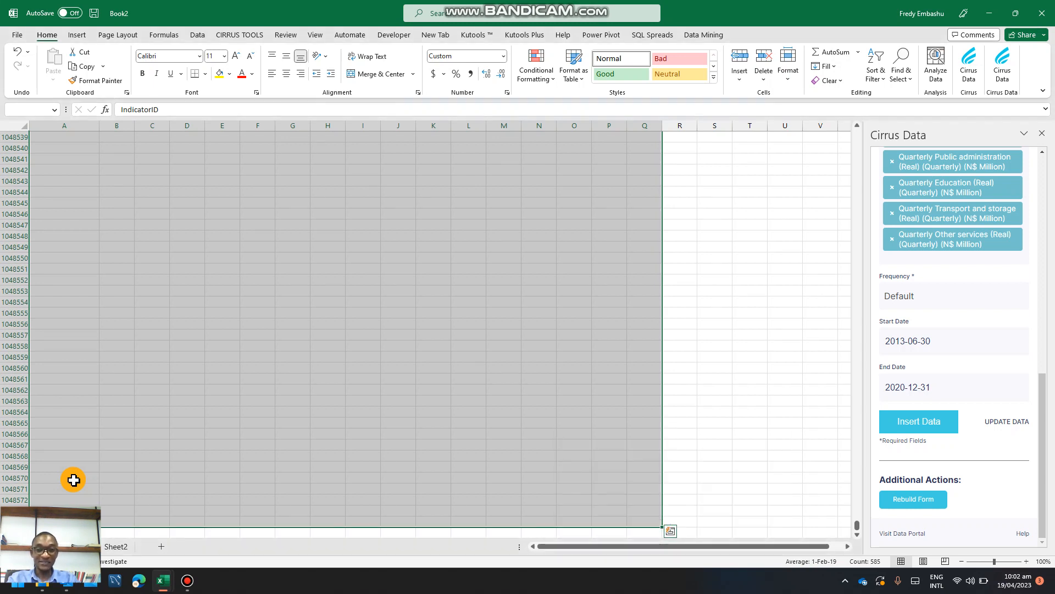
{"action": "key", "text": "ctrl+shift+Up"}
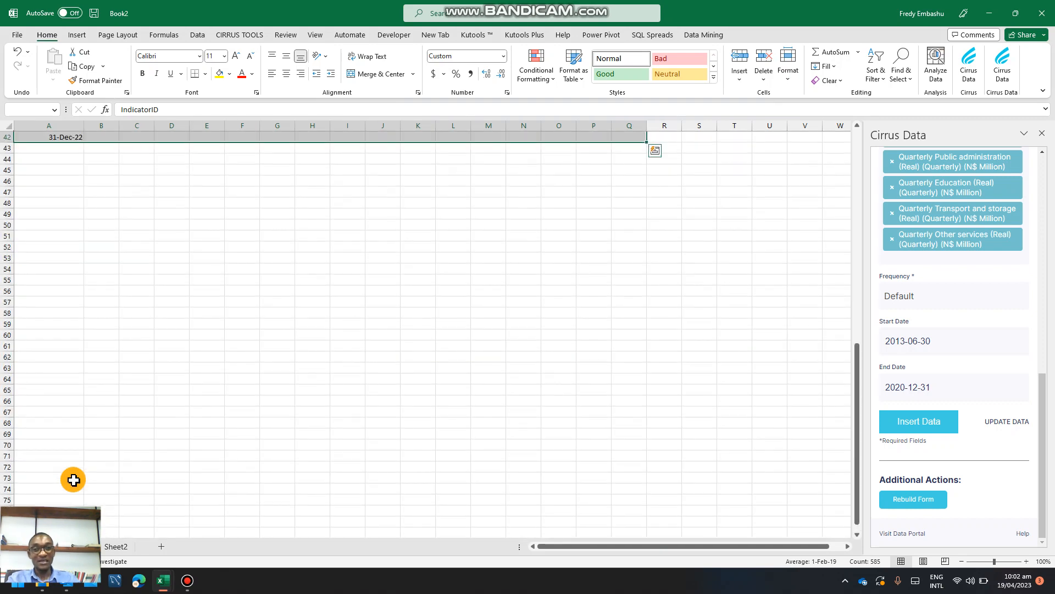
{"action": "scroll", "coordinate": [156, 351], "scroll_direction": "up", "scroll_amount": 7}
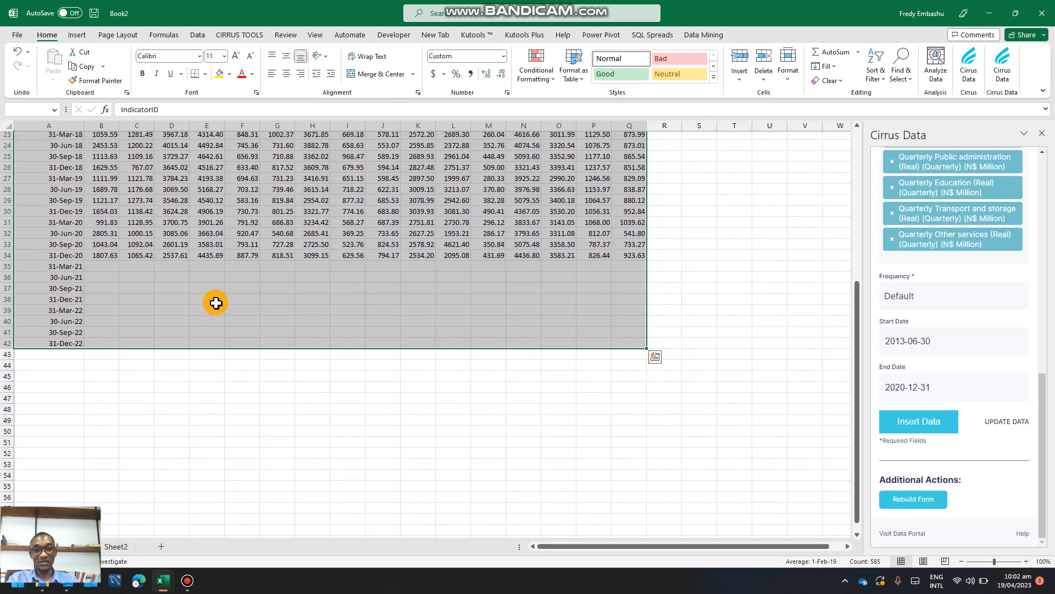
{"action": "scroll", "coordinate": [225, 301], "scroll_direction": "up", "scroll_amount": 2}
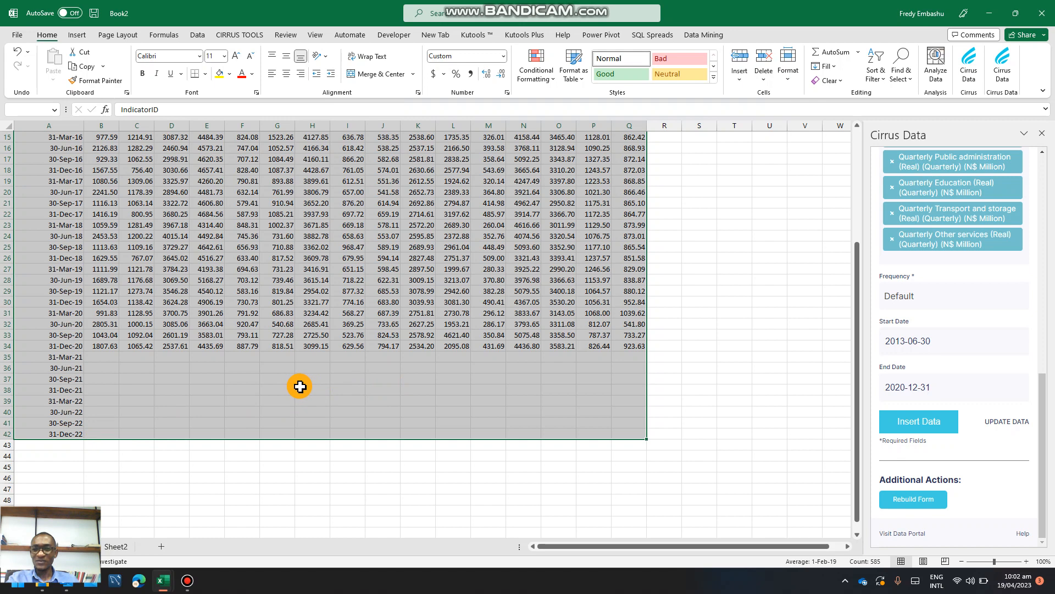
Step: Update the selected dataset A1:Q42 with the indicator values for the dates added through 31-Dec-22
{"action": "left_click", "coordinate": [1016, 426]}
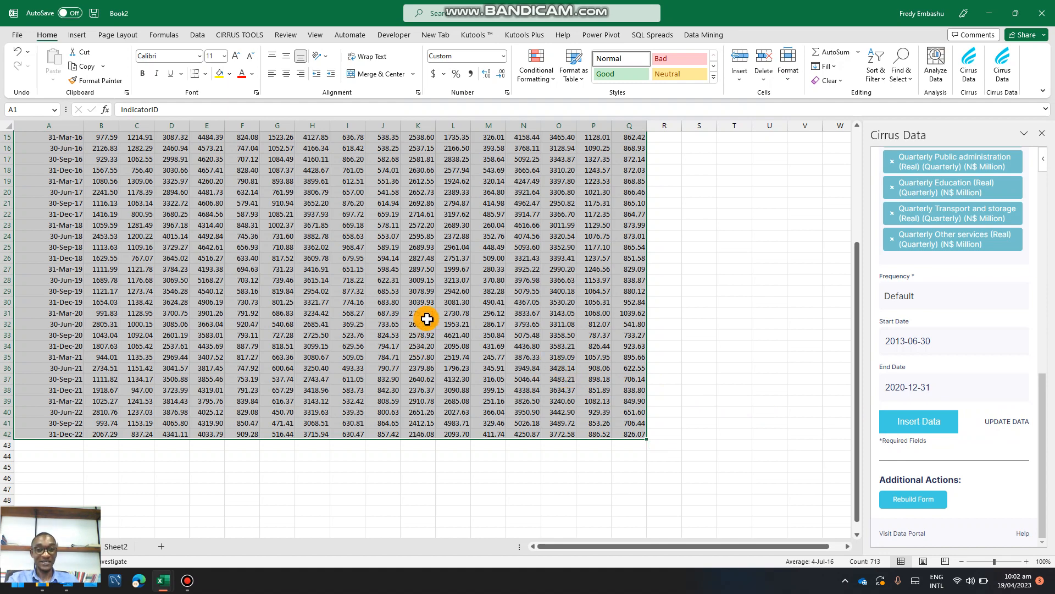
{"action": "scroll", "coordinate": [427, 315], "scroll_direction": "up", "scroll_amount": 5}
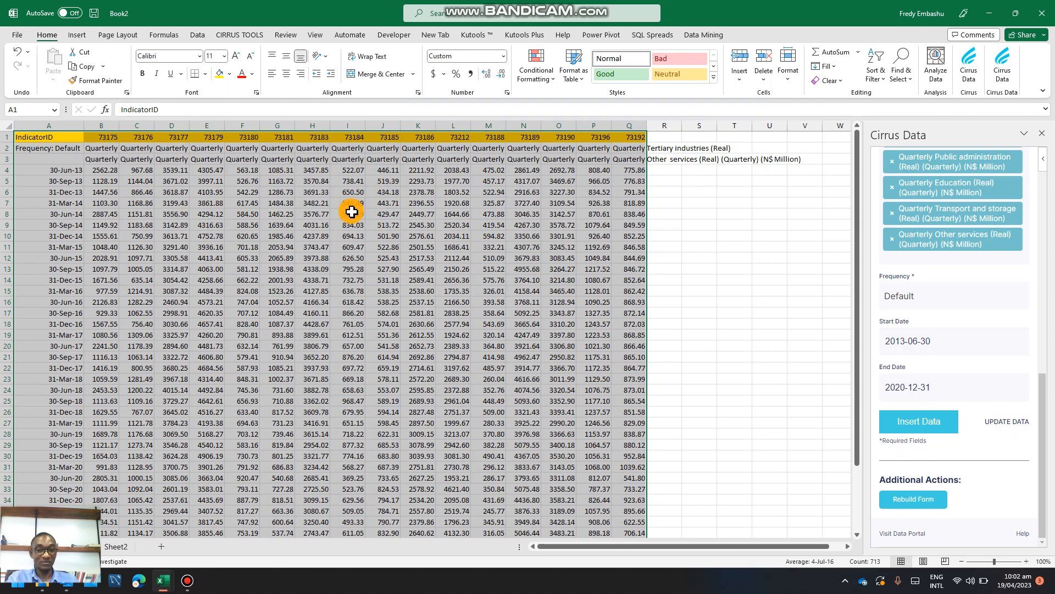
{"action": "left_click", "coordinate": [515, 360]}
Step: Reload the Cirrus Data add-in's data table download form and sign out of the account
{"action": "scroll", "coordinate": [984, 264], "scroll_direction": "up", "scroll_amount": 3}
{"action": "left_click", "coordinate": [1006, 77]}
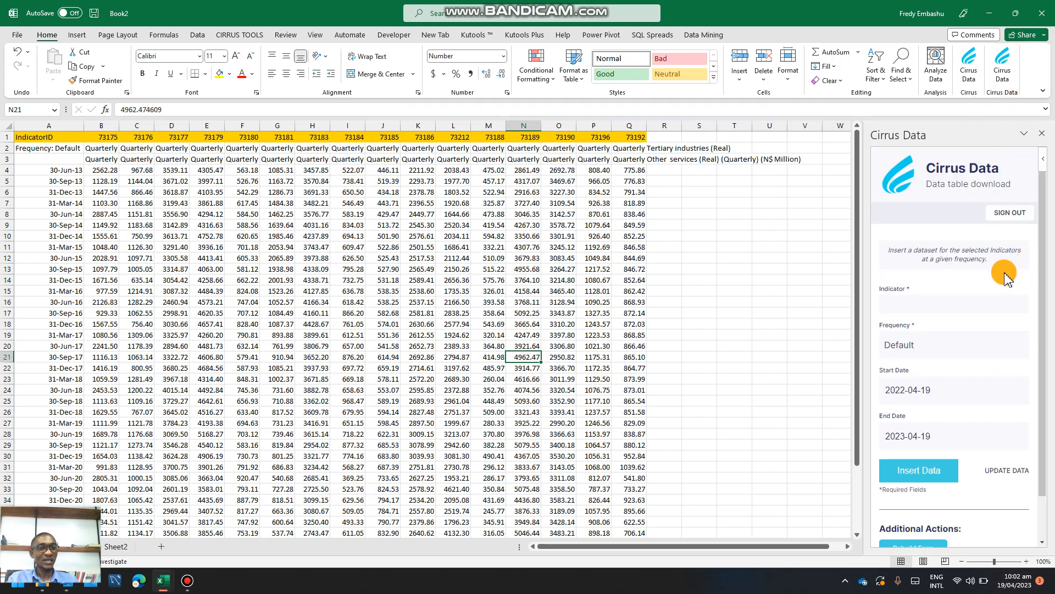
{"action": "left_click", "coordinate": [1010, 213]}
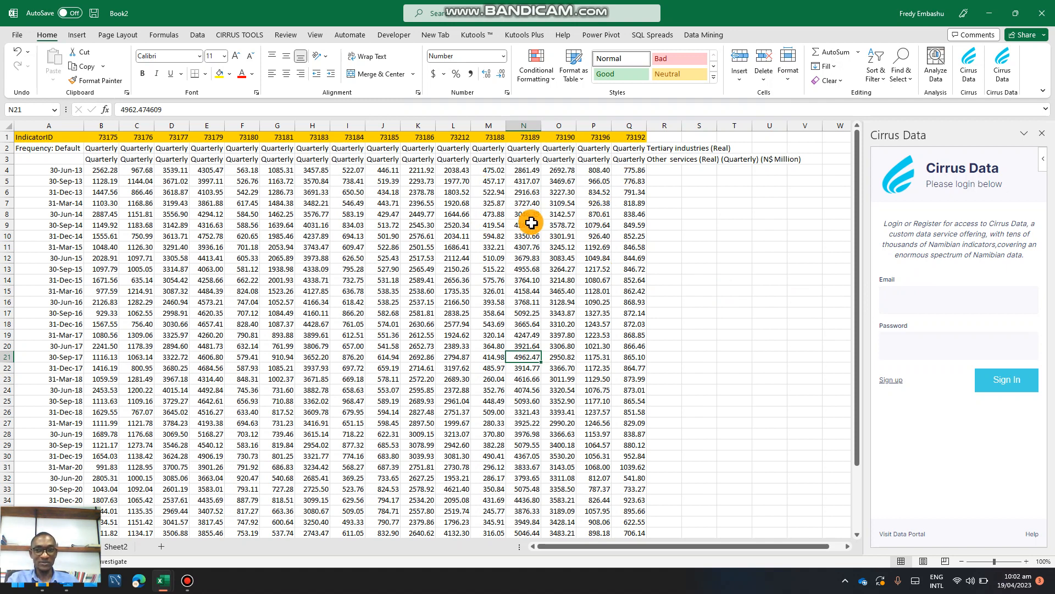
Step: Sign back in to Cirrus Data with the saved account e-mail and the account password
{"action": "left_click", "coordinate": [897, 299]}
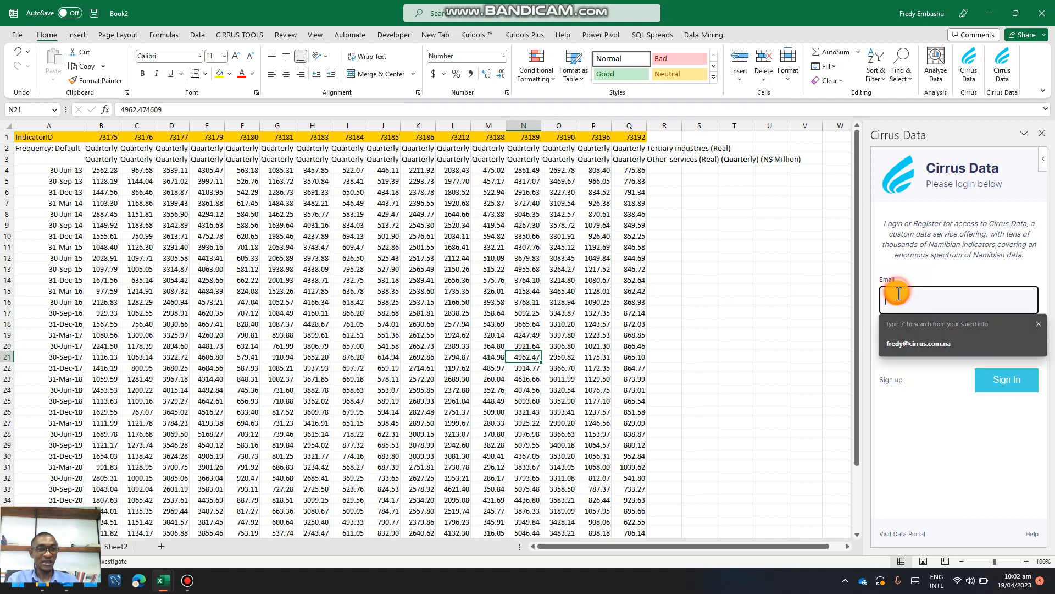
{"action": "left_click", "coordinate": [898, 335]}
{"action": "left_click", "coordinate": [899, 346]}
{"action": "type", "text": "•••"}
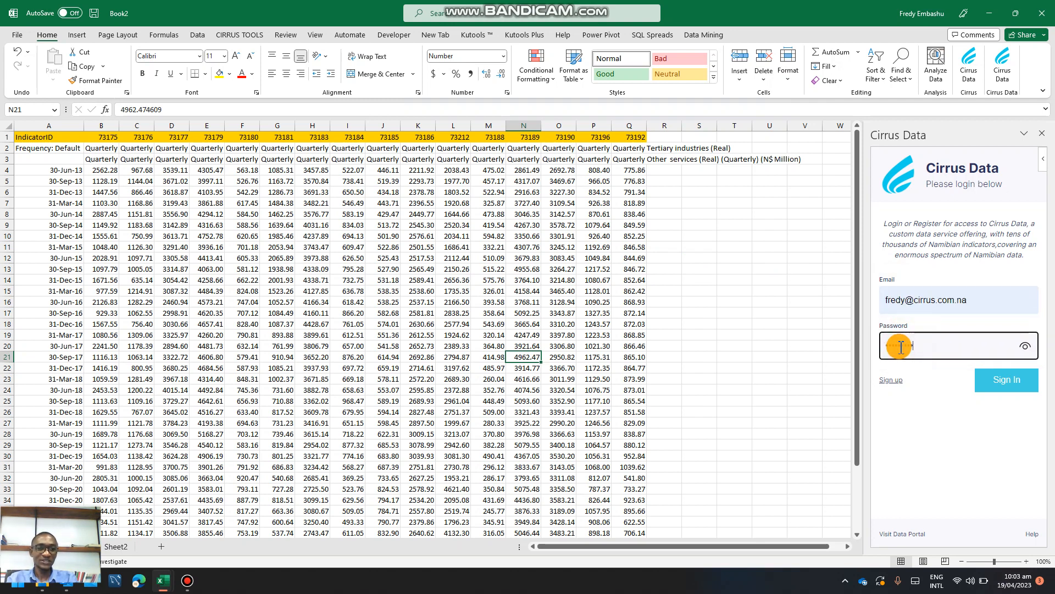
{"action": "key", "text": "Return"}
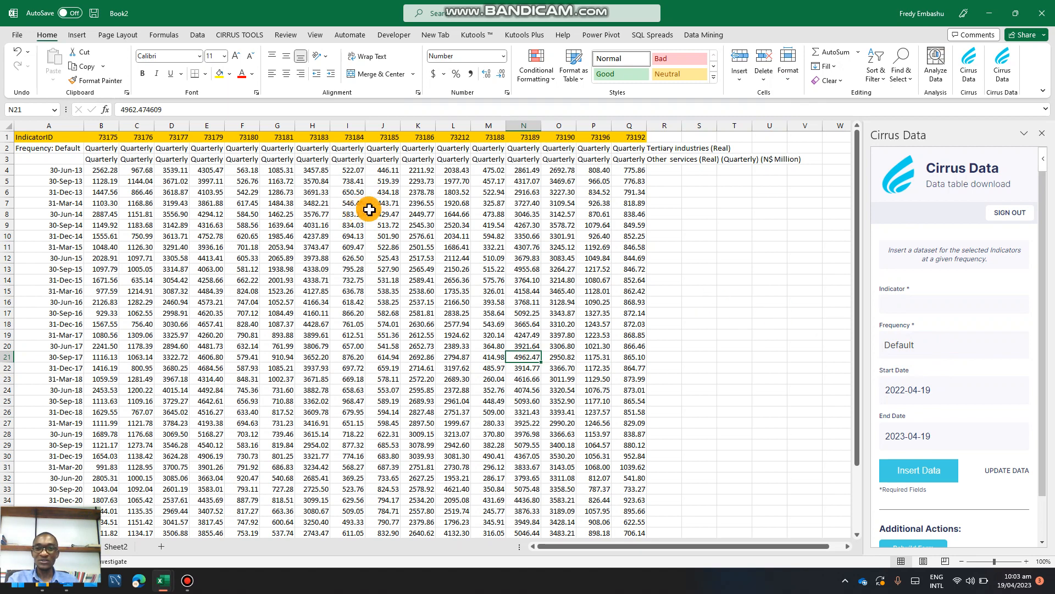
Step: Select the whole dataset from the IndicatorID cell A1 and rebuild the Cirrus Data form from it
{"action": "left_click", "coordinate": [46, 146]}
{"action": "left_click", "coordinate": [46, 137]}
{"action": "key", "text": "ctrl+a"}
{"action": "scroll", "coordinate": [177, 212], "scroll_direction": "down", "scroll_amount": 5}
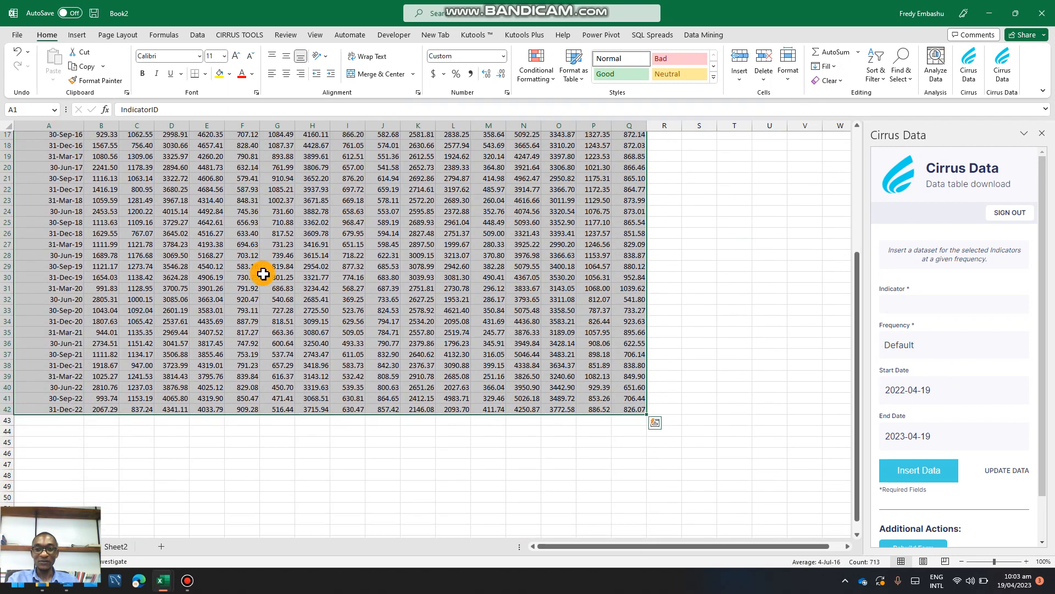
{"action": "scroll", "coordinate": [694, 379], "scroll_direction": "down", "scroll_amount": 1}
{"action": "scroll", "coordinate": [898, 410], "scroll_direction": "down", "scroll_amount": 1}
{"action": "left_click", "coordinate": [915, 421]}
{"action": "left_click", "coordinate": [909, 515]}
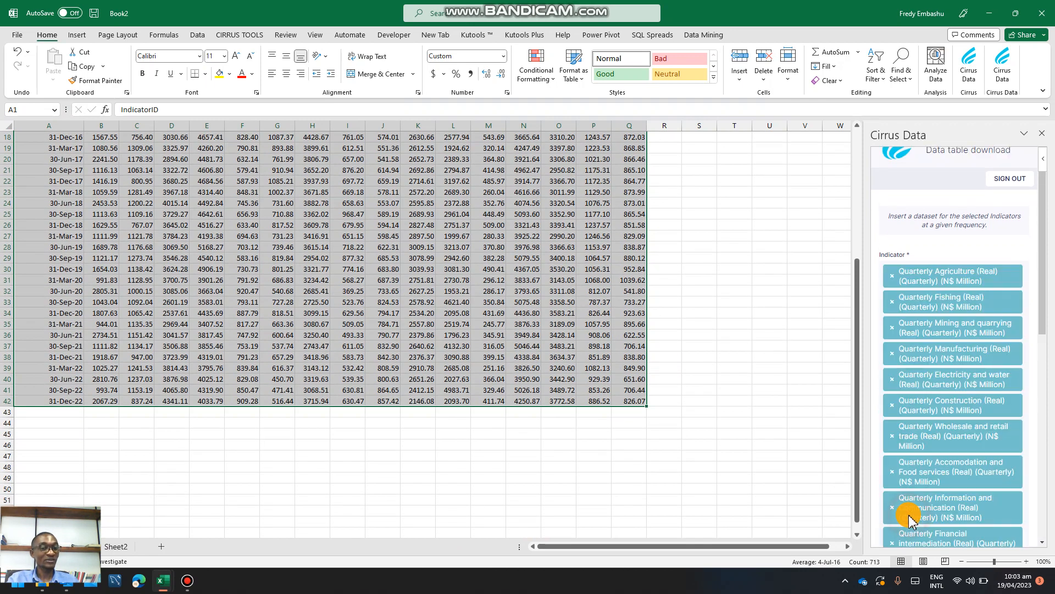
Step: Add the indicator Namibia Consumer Prices > Namibia Inflation (Annual) to the rebuilt form and insert the data into the sheet
{"action": "scroll", "coordinate": [946, 434], "scroll_direction": "down", "scroll_amount": 8}
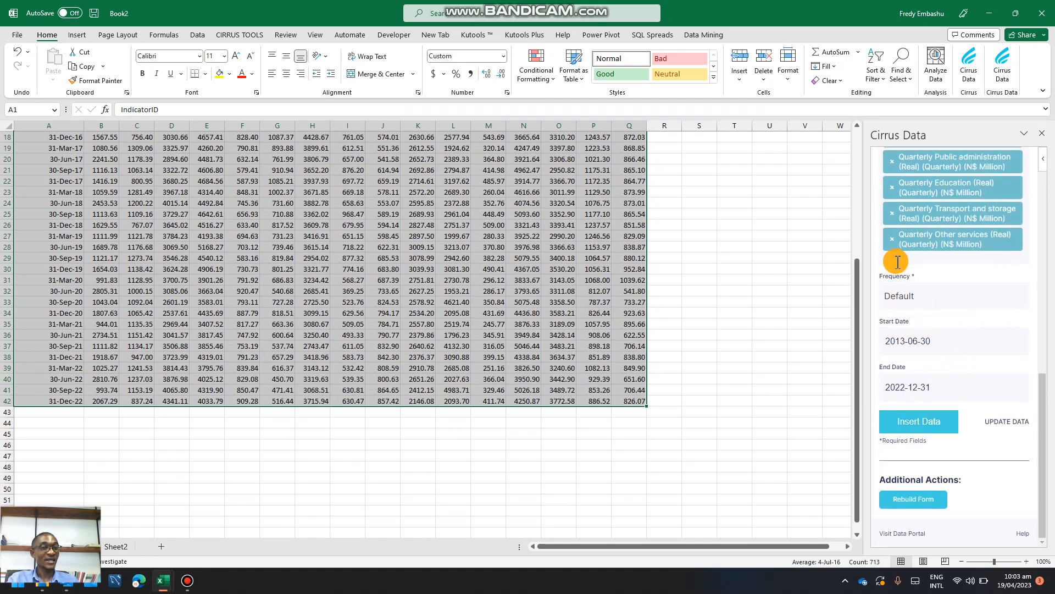
{"action": "left_click", "coordinate": [898, 261]}
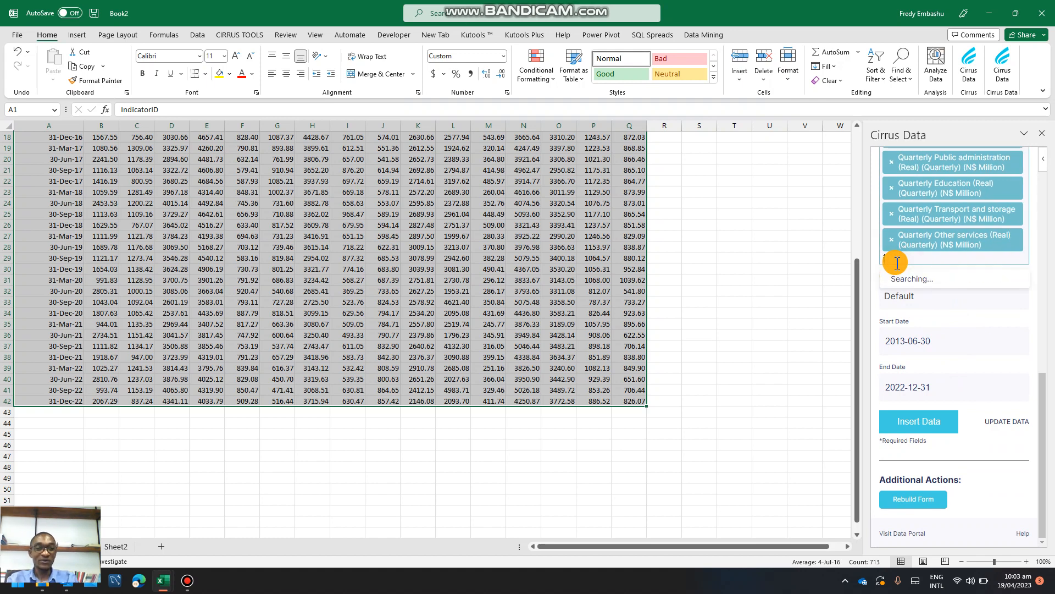
{"action": "type", "text": "inflation"}
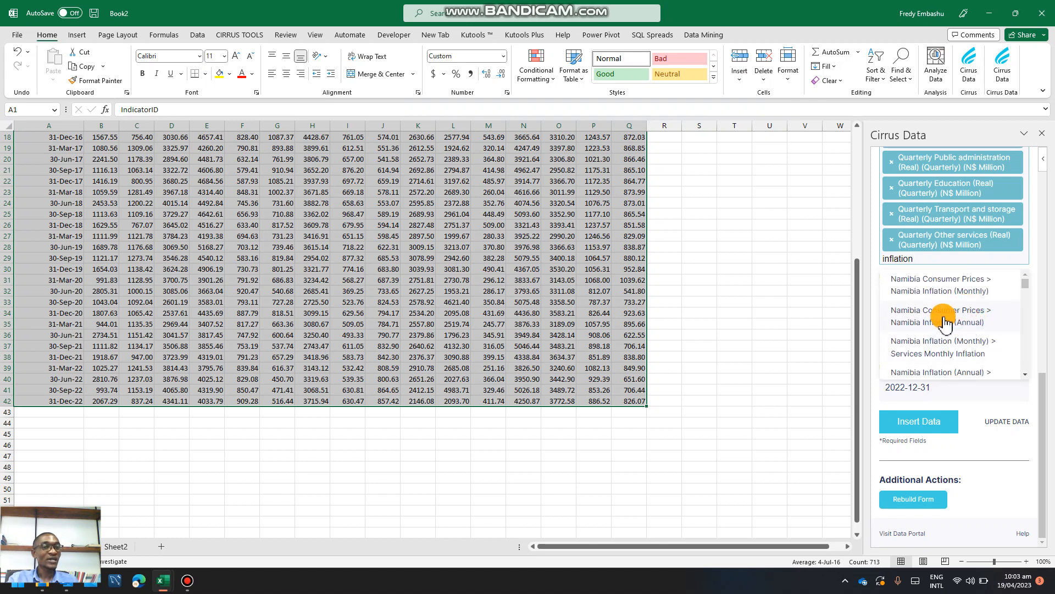
{"action": "left_click", "coordinate": [970, 325]}
{"action": "scroll", "coordinate": [425, 215], "scroll_direction": "up", "scroll_amount": 6}
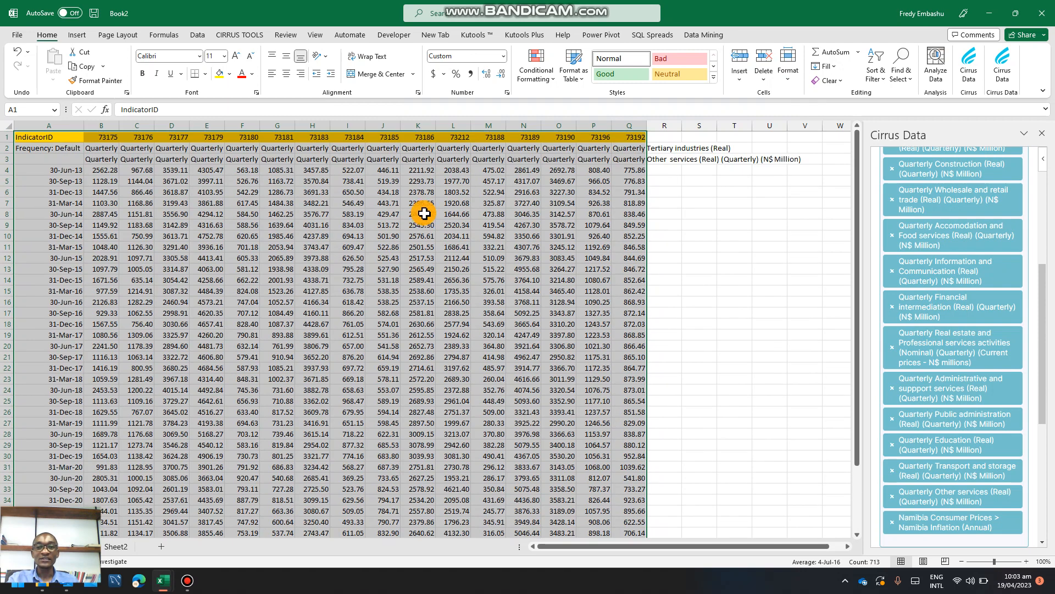
{"action": "scroll", "coordinate": [909, 451], "scroll_direction": "down", "scroll_amount": 5}
{"action": "left_click", "coordinate": [945, 424]}
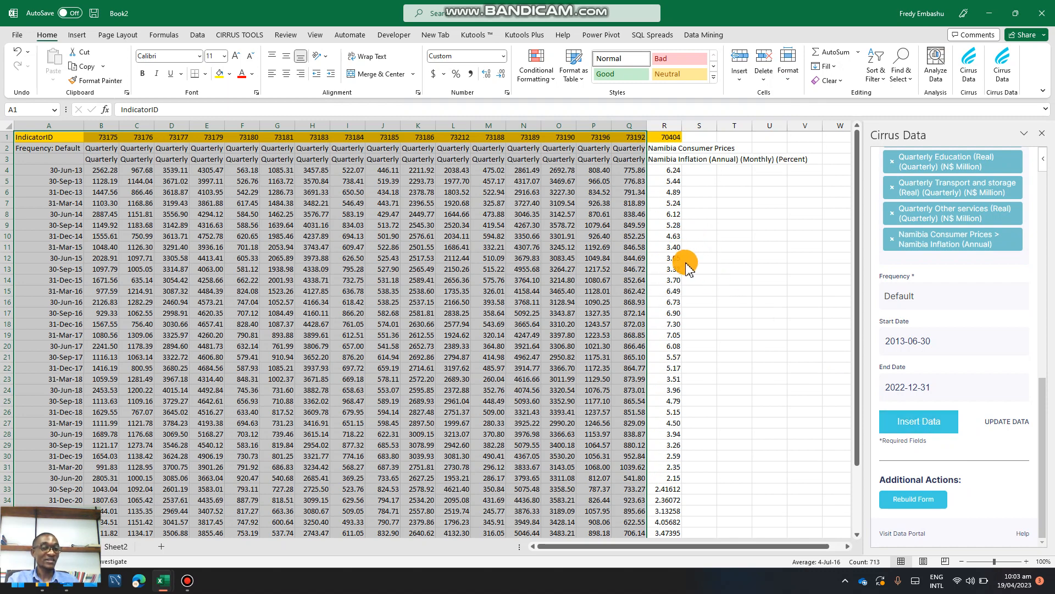
Step: Examine the annual inflation column R and the dataset's rows down to 31-Dec-22
{"action": "scroll", "coordinate": [686, 262], "scroll_direction": "down", "scroll_amount": 2}
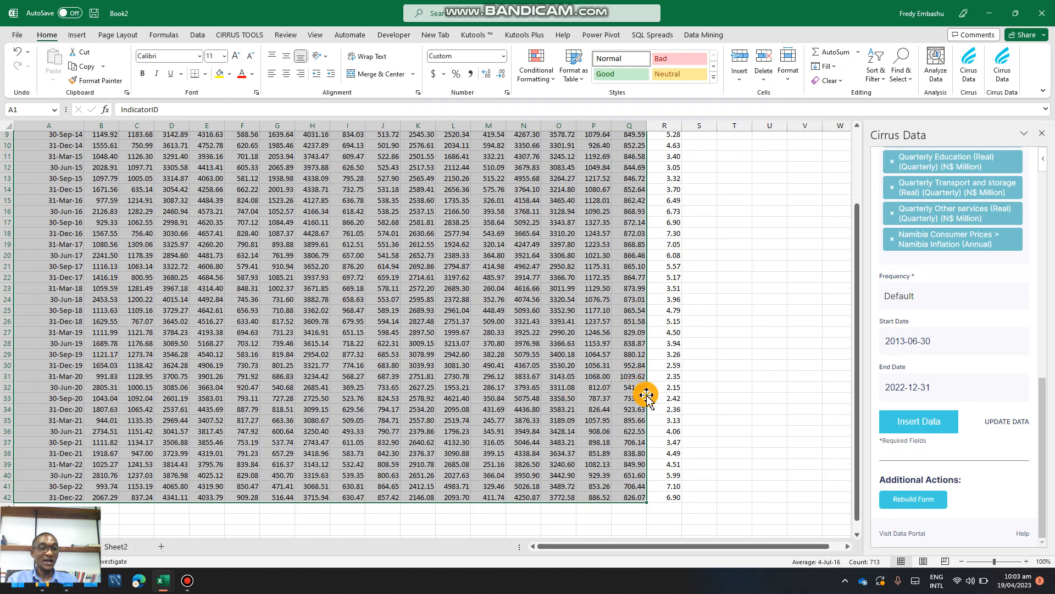
{"action": "scroll", "coordinate": [502, 255], "scroll_direction": "up", "scroll_amount": 3}
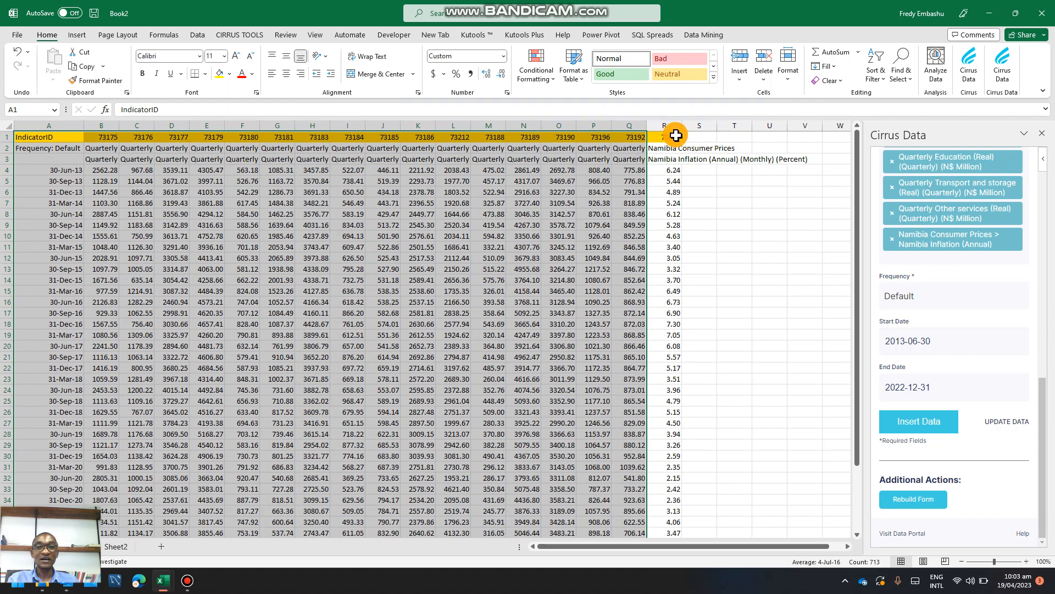
{"action": "scroll", "coordinate": [667, 297], "scroll_direction": "down", "scroll_amount": 6}
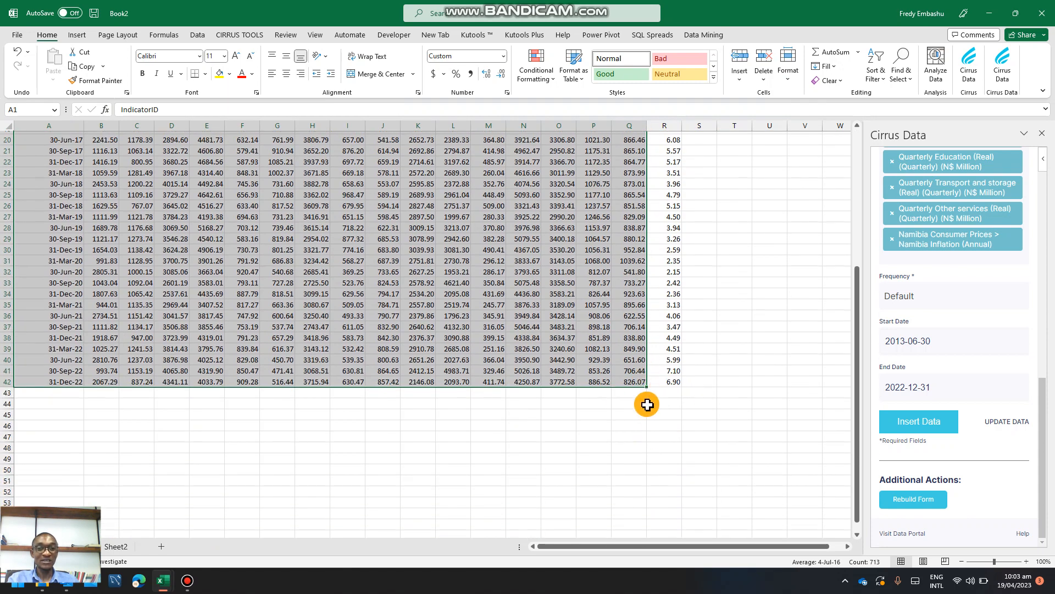
{"action": "left_click_drag", "start_coordinate": [43, 383], "coordinate": [46, 406]}
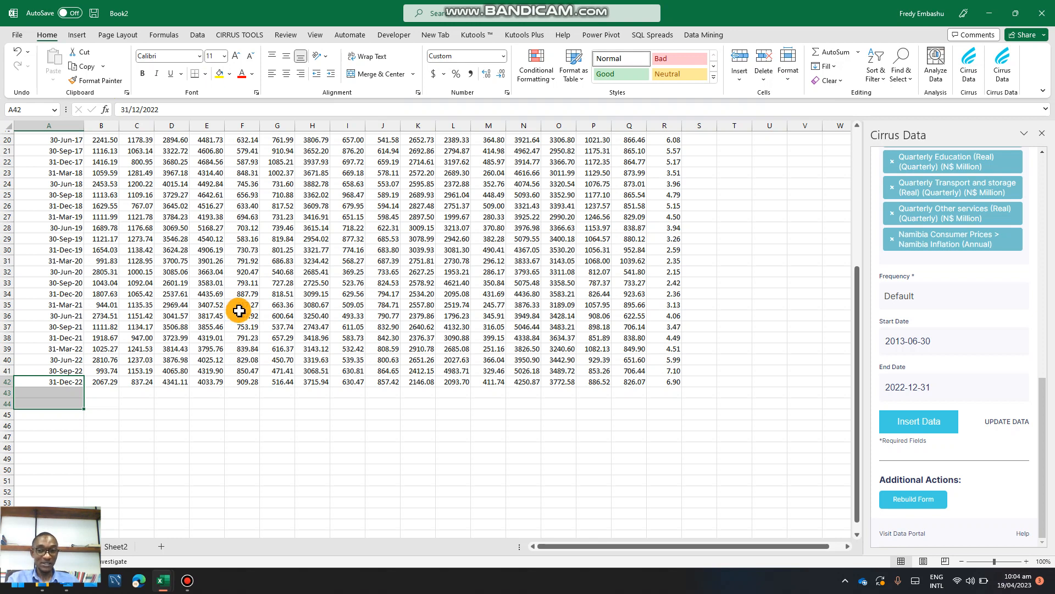
{"action": "scroll", "coordinate": [234, 311], "scroll_direction": "down", "scroll_amount": 1}
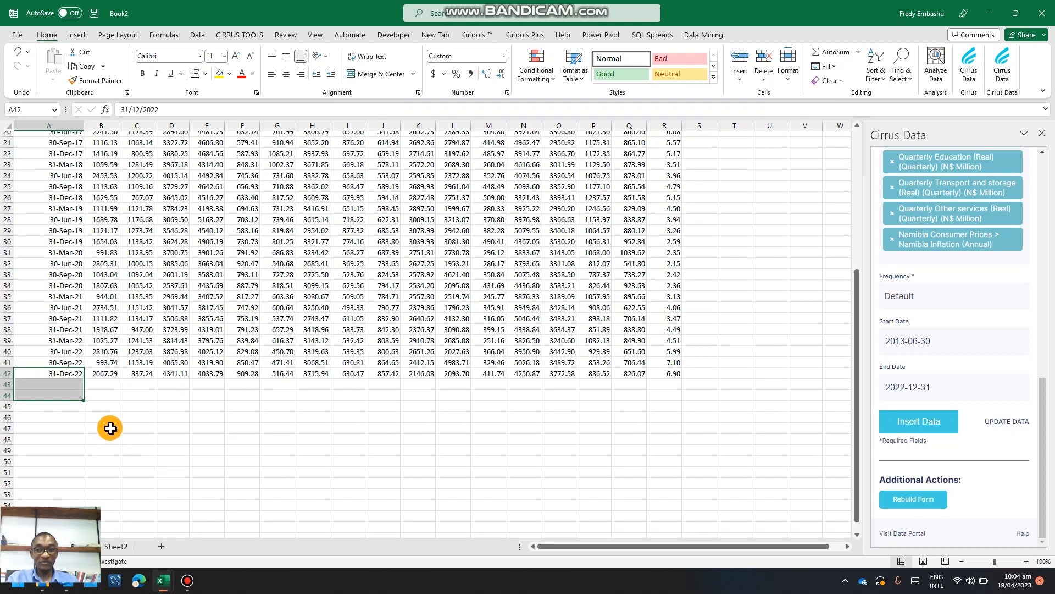
{"action": "left_click", "coordinate": [102, 268]}
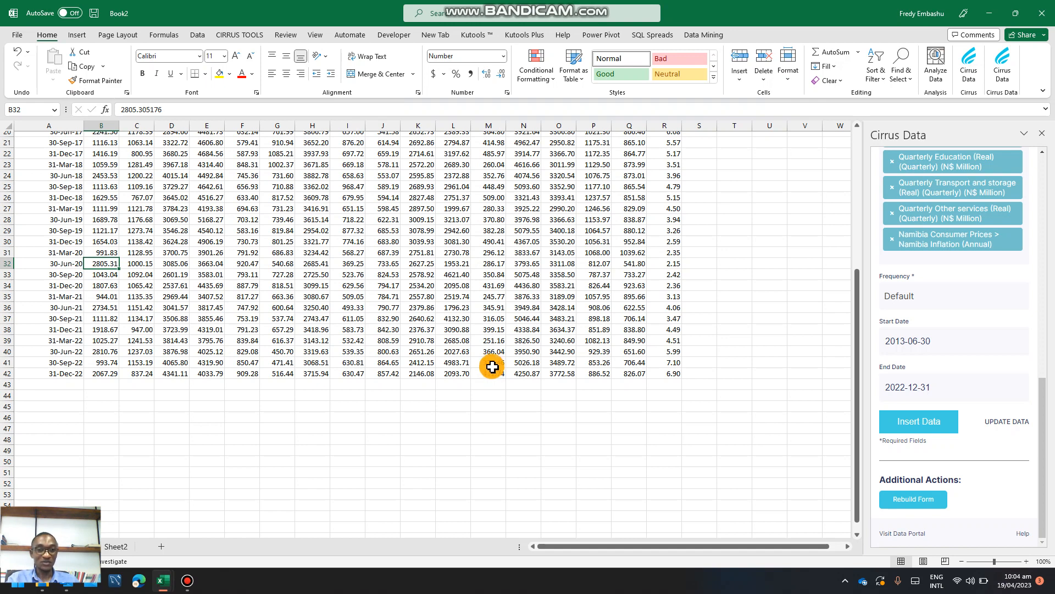
{"action": "scroll", "coordinate": [492, 366], "scroll_direction": "up", "scroll_amount": 6}
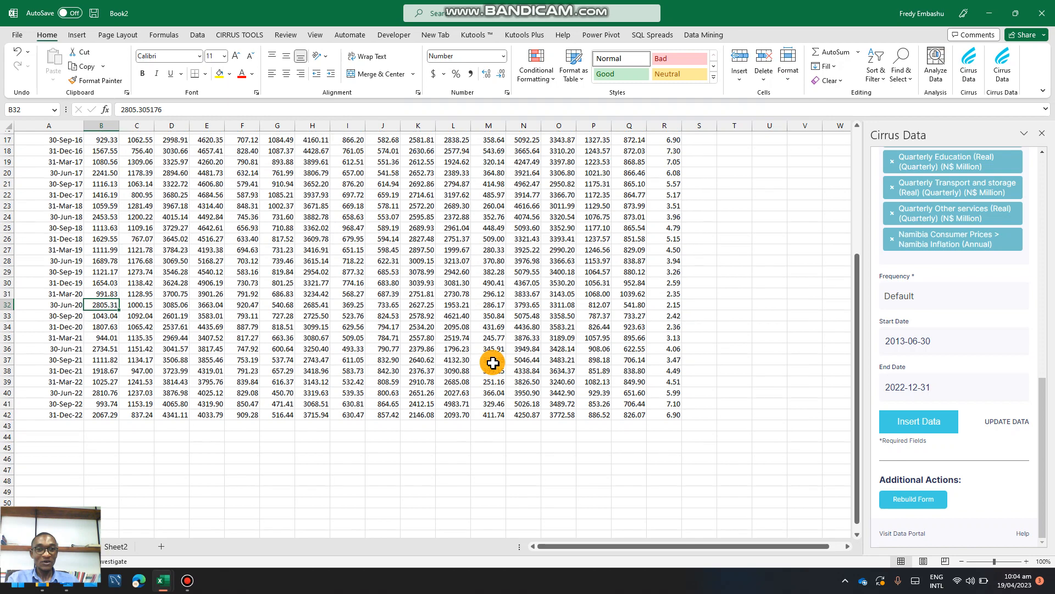